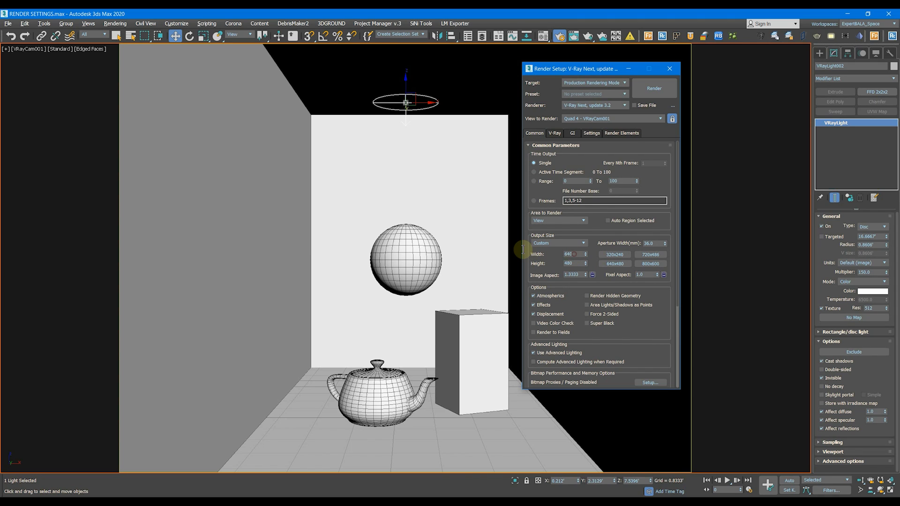
# Lock the image aspect ratio and set the render output width to 3000.
pyautogui.click(592, 274)
pyautogui.doubleClick(574, 254)
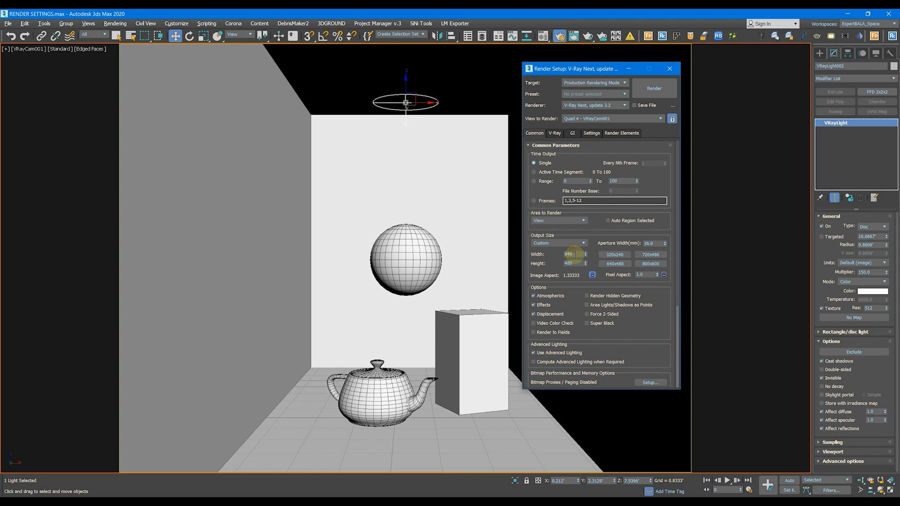
pyautogui.write('3000')
pyautogui.press('Return')
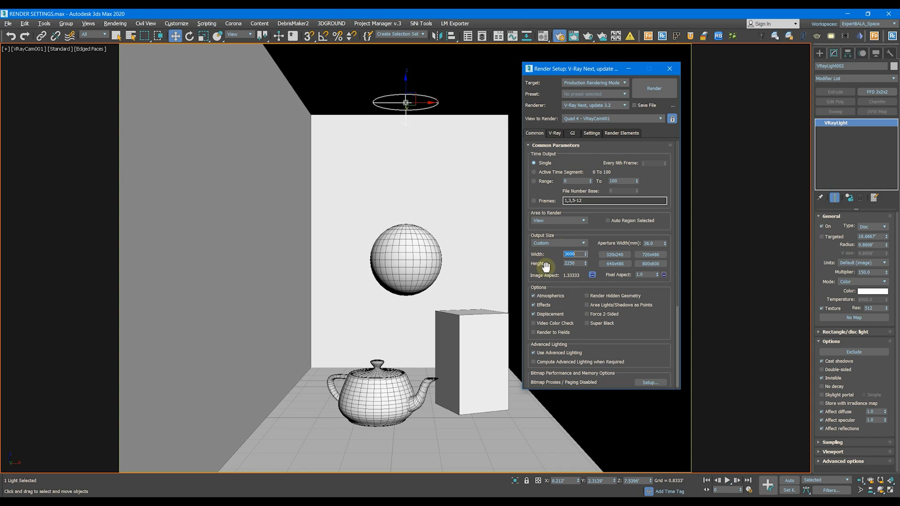
# Keep the Custom output size, adjust the image aspect to about 1.13 and lock the ratio.
pyautogui.click(583, 243)
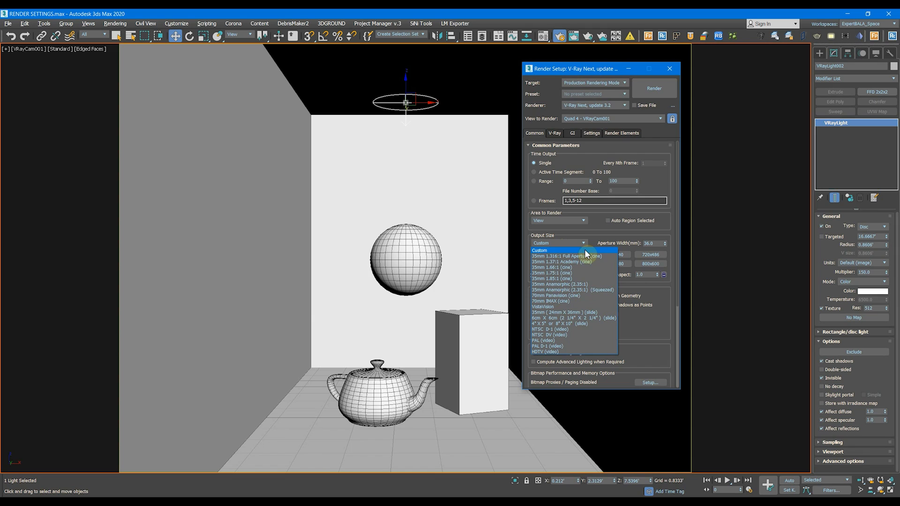
pyautogui.click(646, 292)
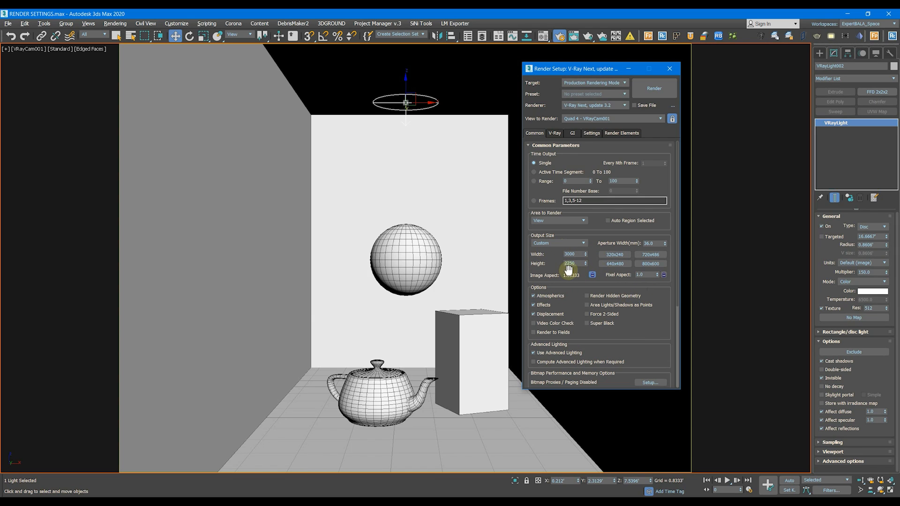
pyautogui.moveTo(587, 276)
pyautogui.mouseDown()
pyautogui.moveTo(585, 295)
pyautogui.moveTo(586, 277)
pyautogui.moveTo(588, 287)
pyautogui.mouseUp()
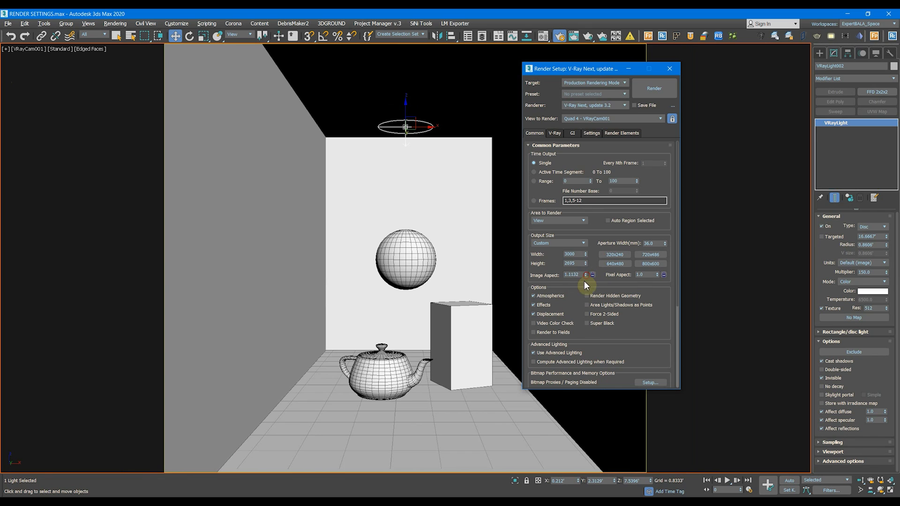
pyautogui.moveTo(584, 280); pyautogui.dragTo(587, 261)
pyautogui.click(592, 272)
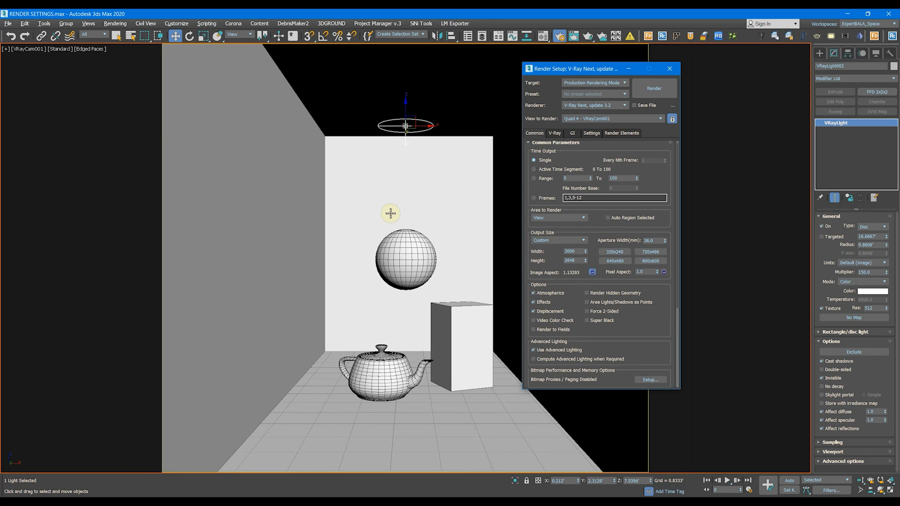
# Show the last render in the V-Ray frame buffer, examine its color correction controls, and close it.
pyautogui.click(559, 134)
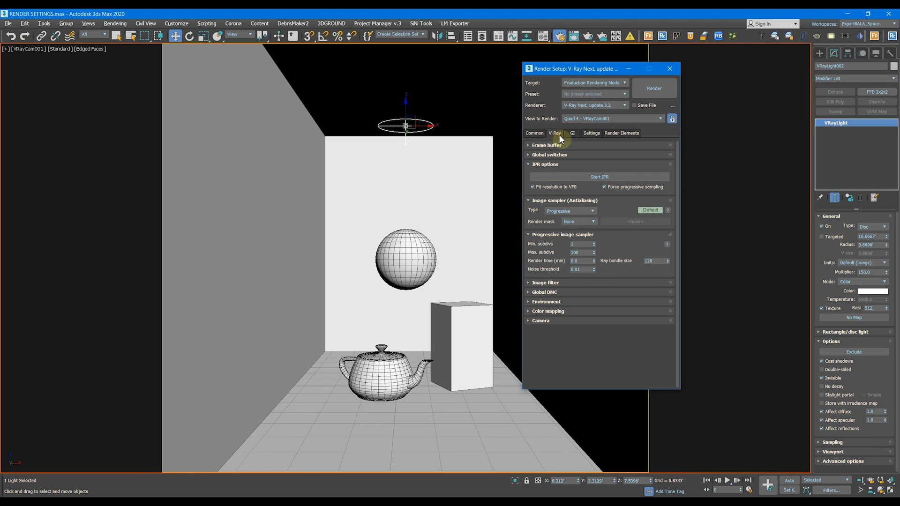
pyautogui.click(554, 146)
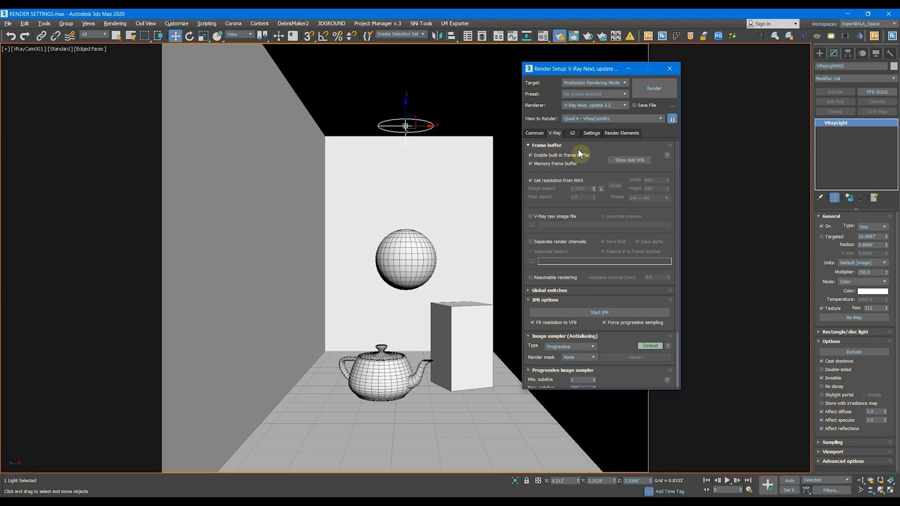
pyautogui.click(623, 160)
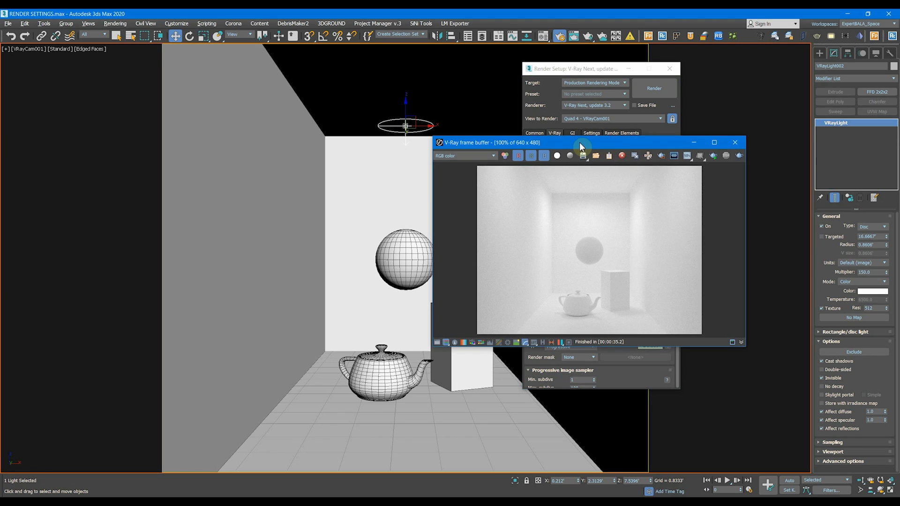
pyautogui.moveTo(580, 146); pyautogui.dragTo(175, 83)
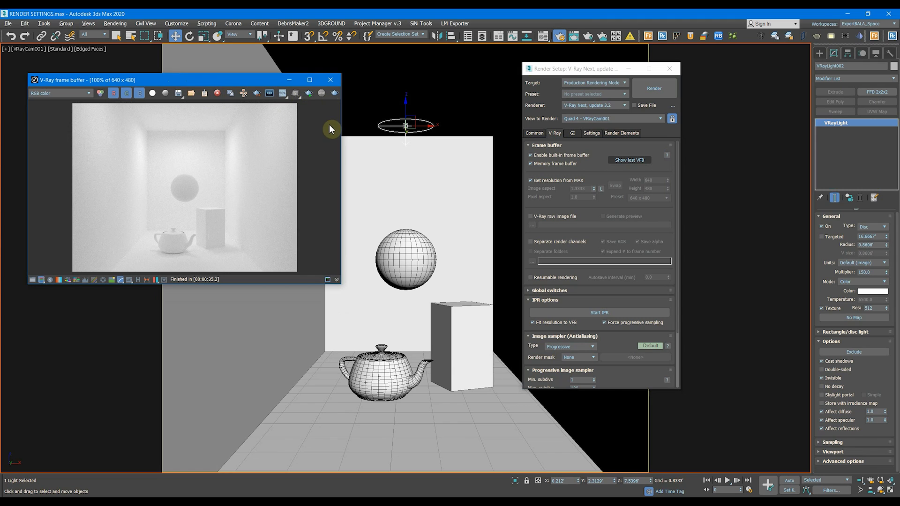
pyautogui.click(33, 280)
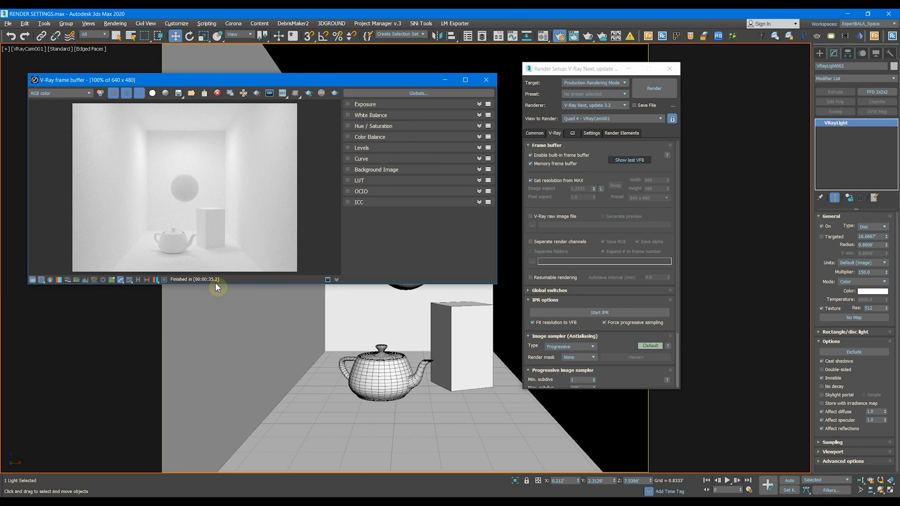
pyautogui.click(32, 280)
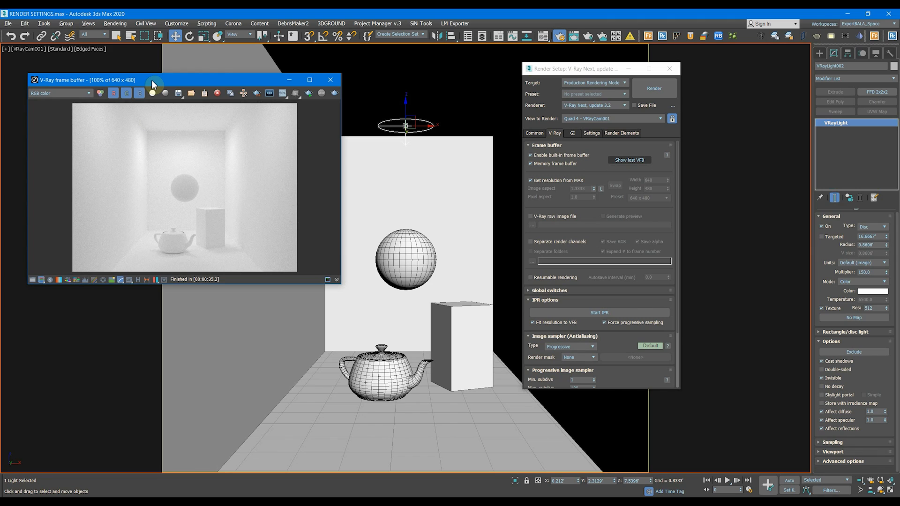
pyautogui.click(330, 80)
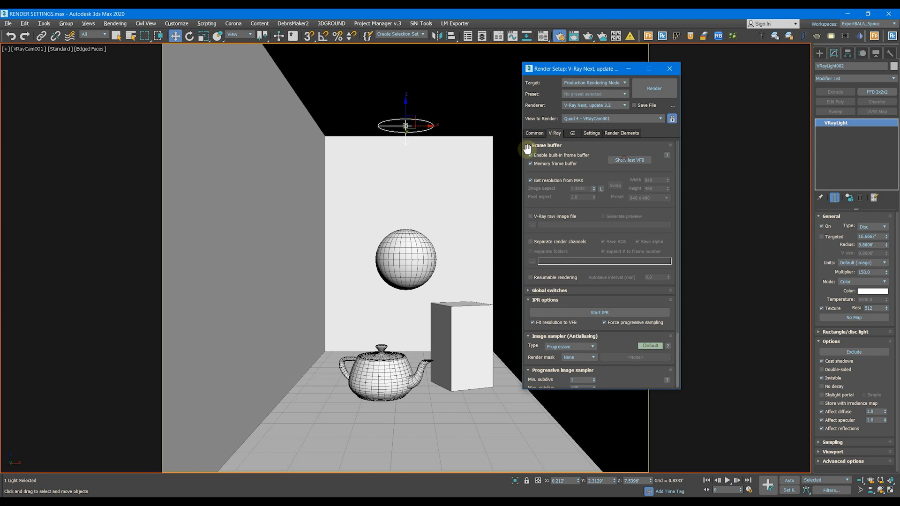
# Reopen the last frame buffer render, review the render elements and V-Ray frame buffer options, and close the render window.
pyautogui.click(631, 161)
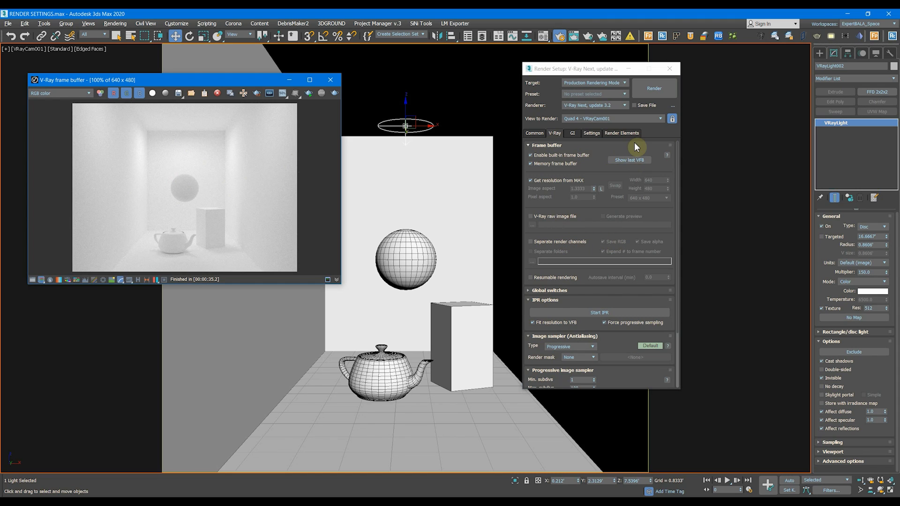
pyautogui.click(626, 133)
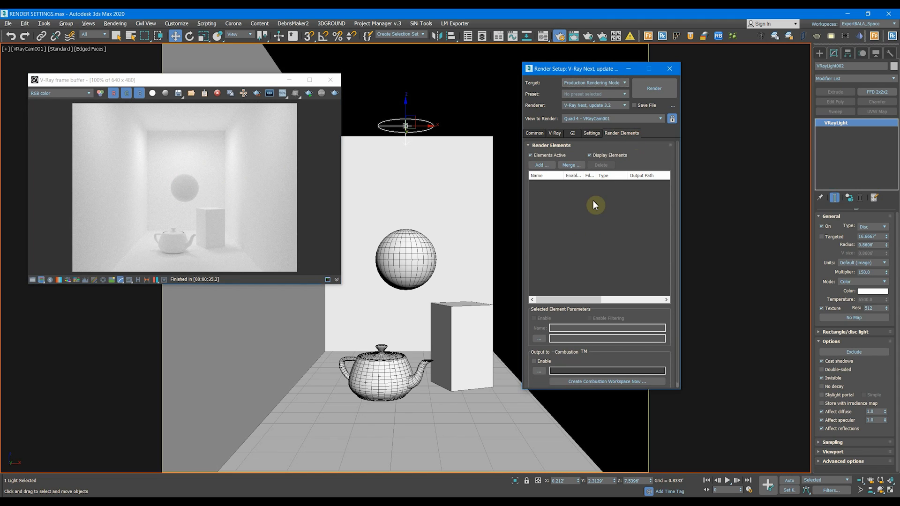
pyautogui.click(557, 133)
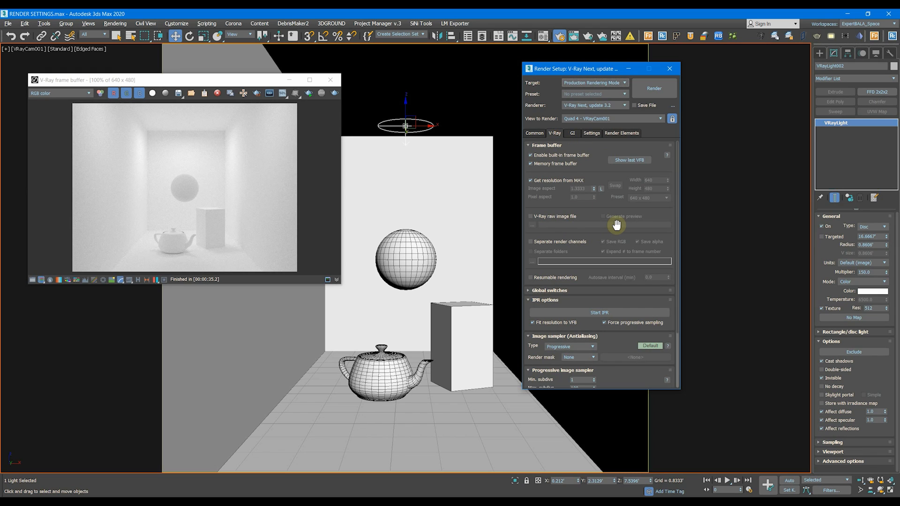
pyautogui.moveTo(536, 220)
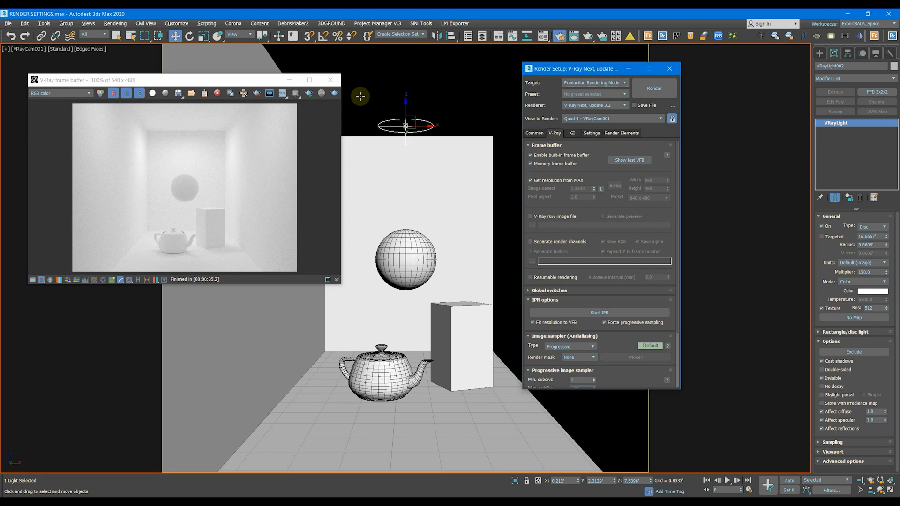
pyautogui.click(331, 79)
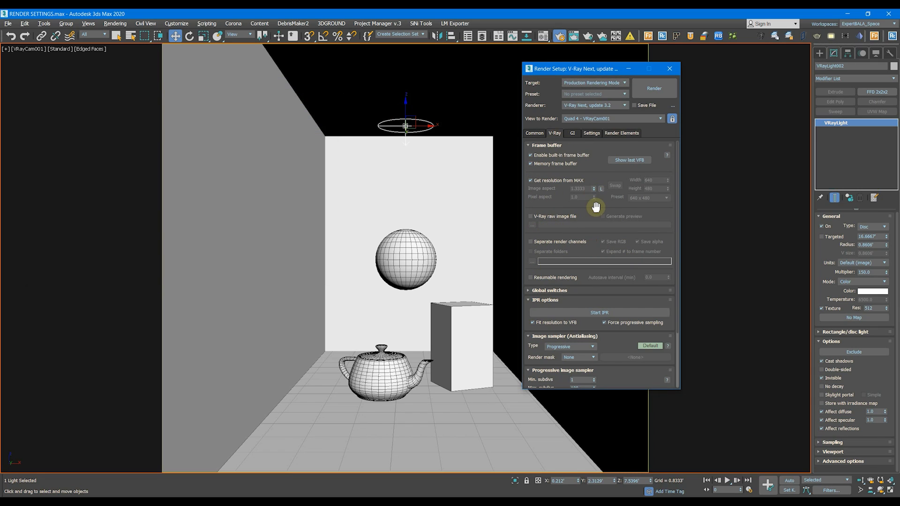
# Switch the V-Ray Global switches to Advanced mode, keep Adaptive lights, and disable displacement.
pyautogui.click(565, 292)
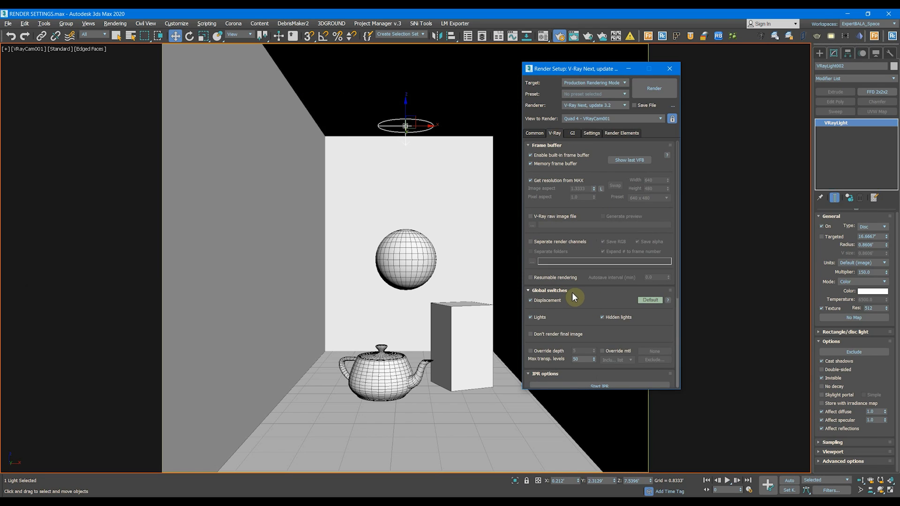
pyautogui.click(572, 145)
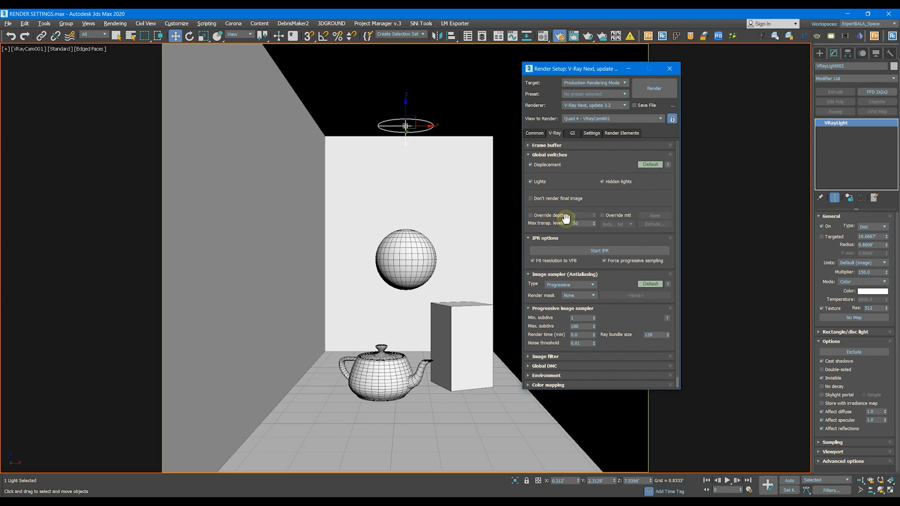
pyautogui.click(651, 164)
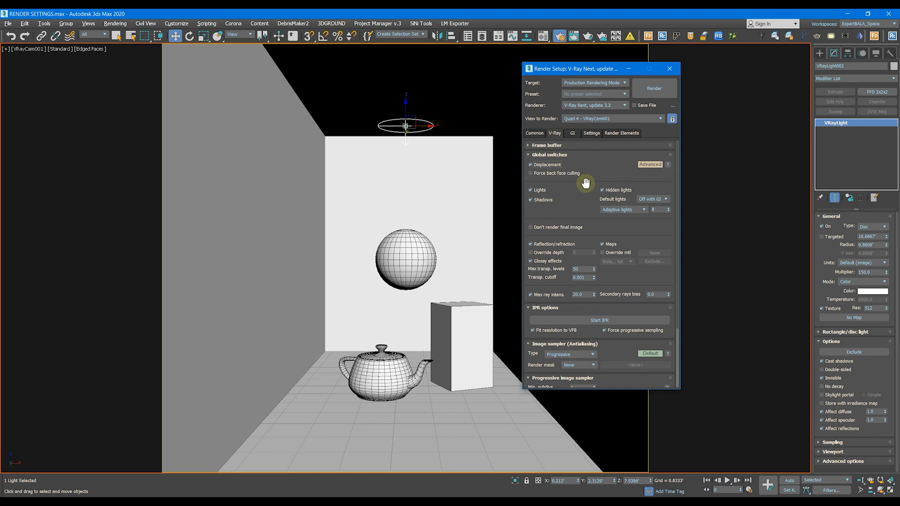
pyautogui.click(619, 209)
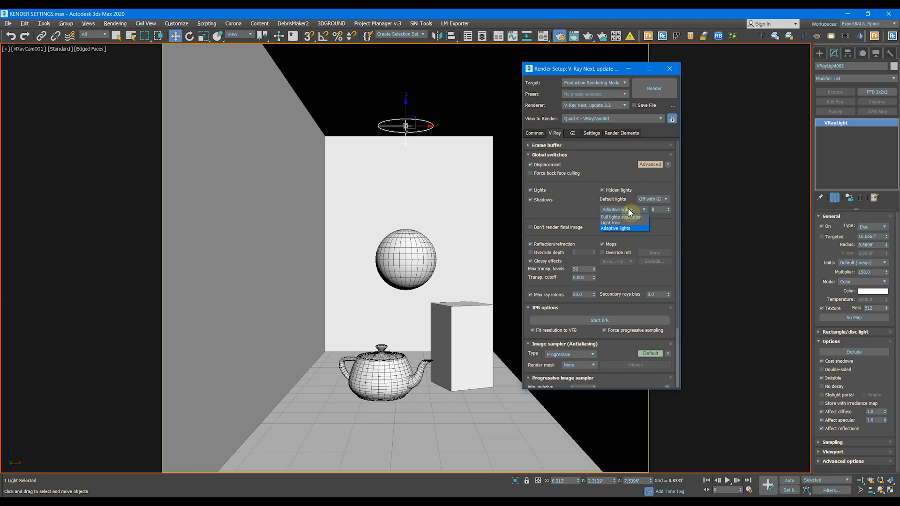
pyautogui.click(589, 213)
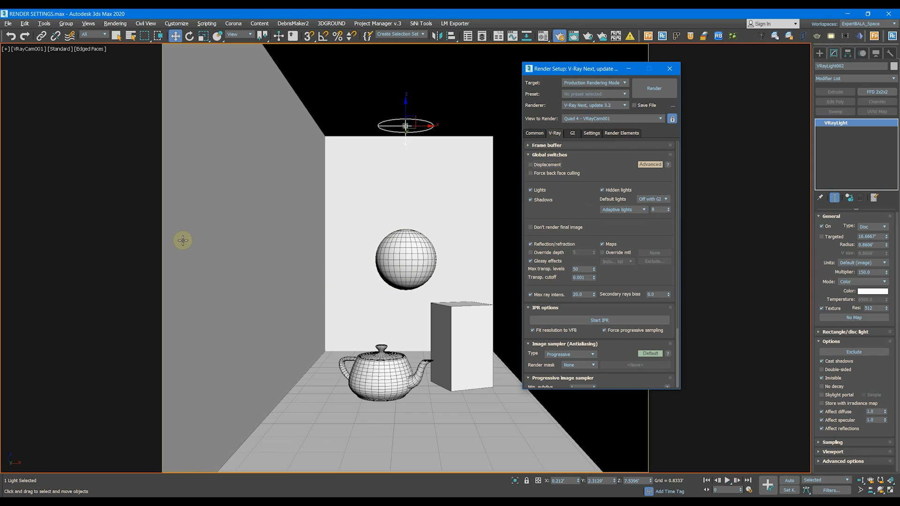
# Collapse the Global switches, IPR options, Image sampler and Progressive image sampler sections.
pyautogui.click(549, 155)
pyautogui.click(547, 164)
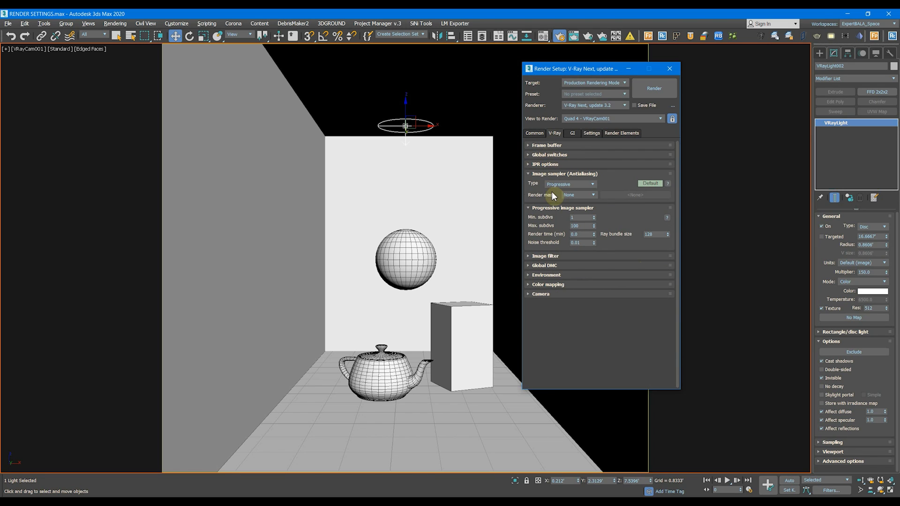
pyautogui.click(549, 176)
pyautogui.click(546, 184)
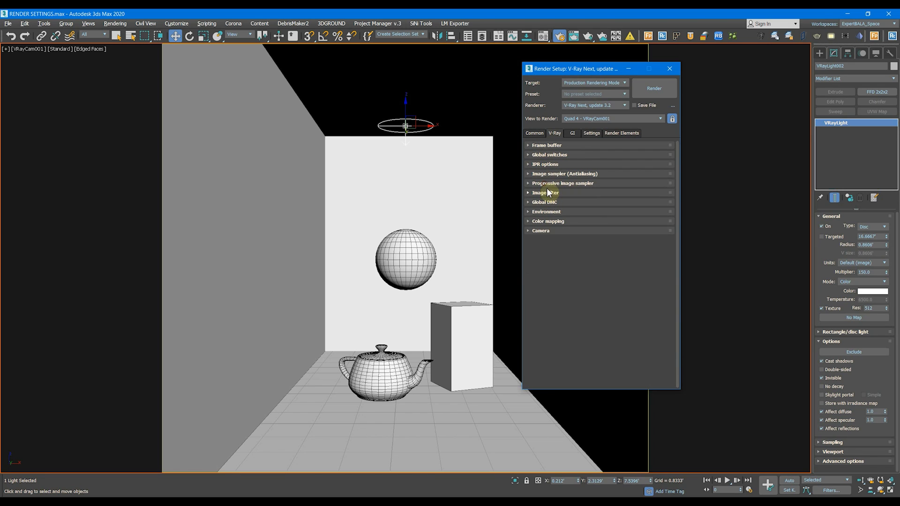
# Start an interactive IPR render of the camera view and stop it.
pyautogui.click(553, 164)
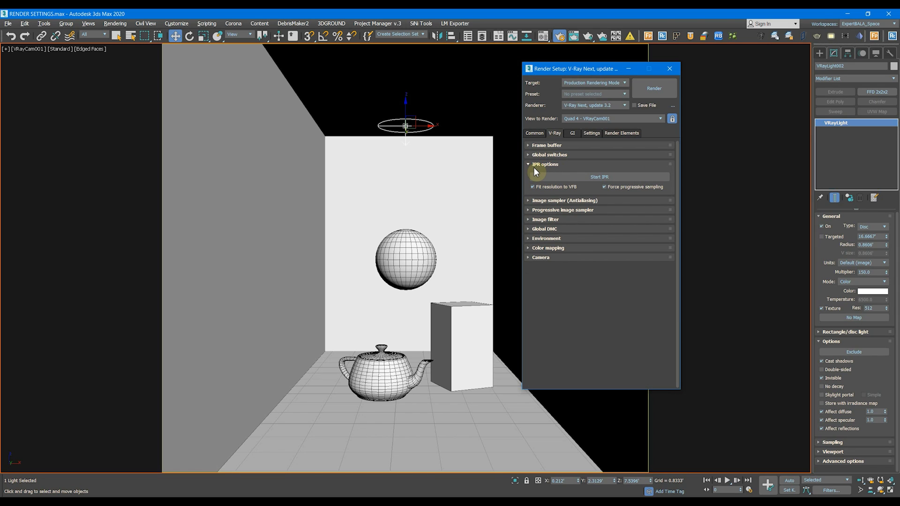
pyautogui.click(571, 177)
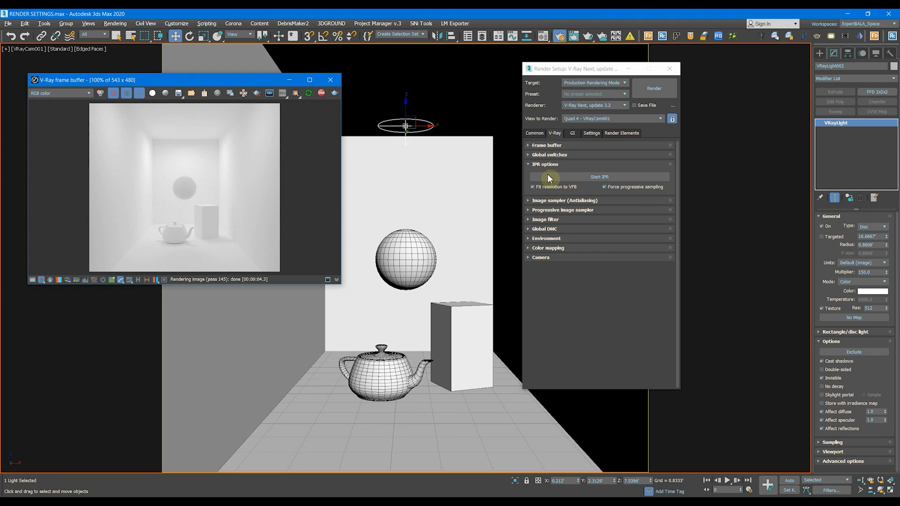
pyautogui.click(582, 176)
pyautogui.click(322, 93)
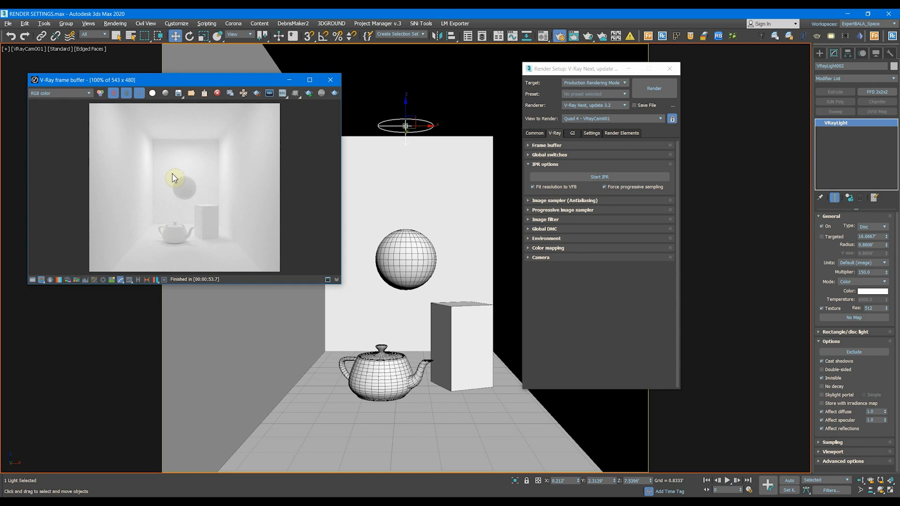
# Assign the pink VRayMtl Material #13 to the sphere and restart the interactive render.
pyautogui.click(403, 267)
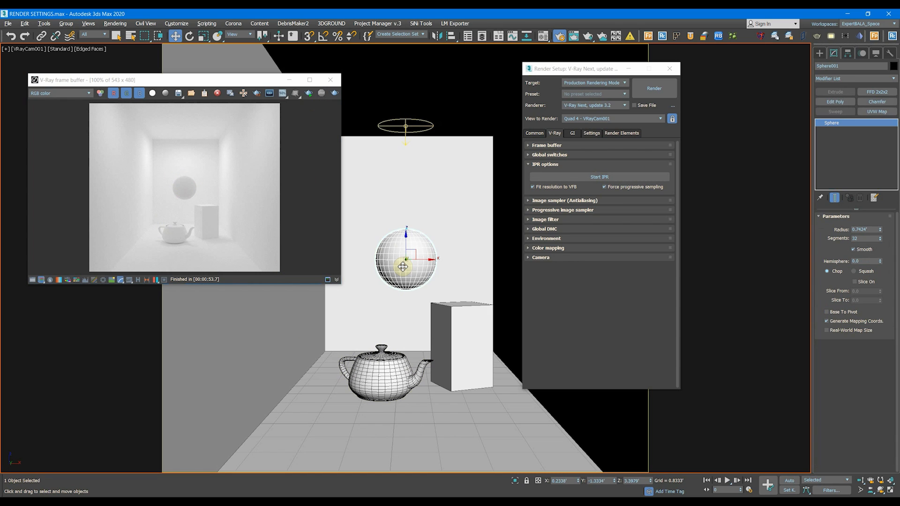
pyautogui.press('m')
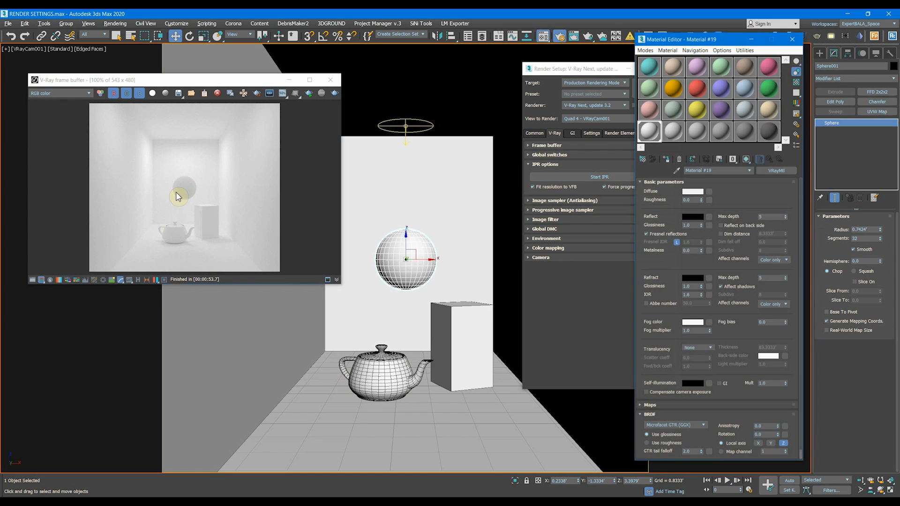
pyautogui.click(647, 111)
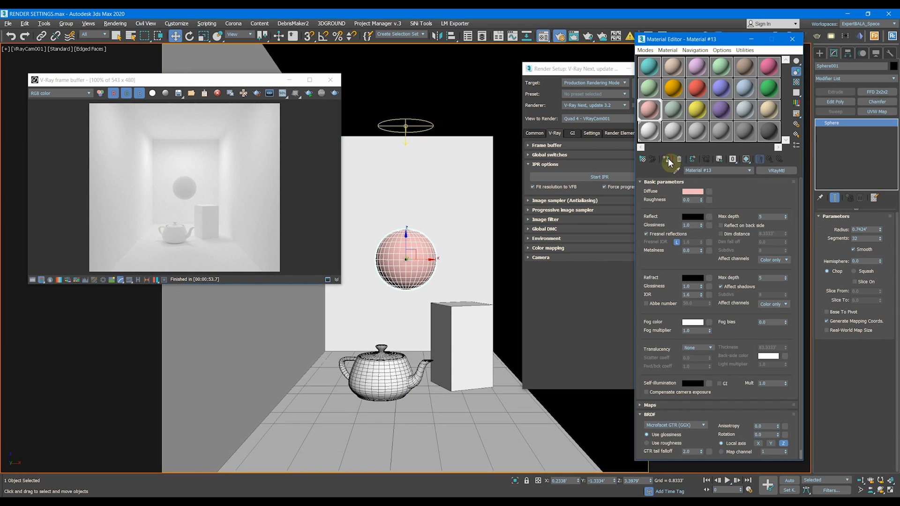
pyautogui.click(665, 160)
pyautogui.click(299, 97)
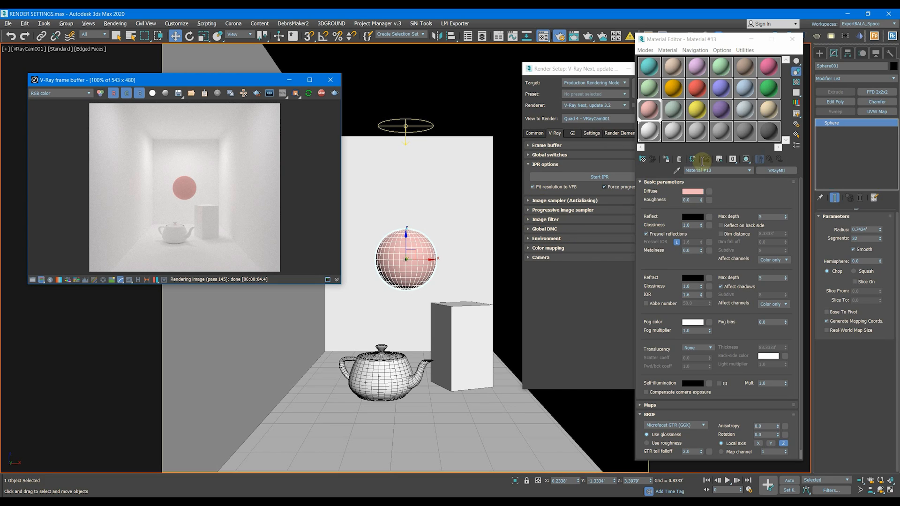
pyautogui.click(792, 39)
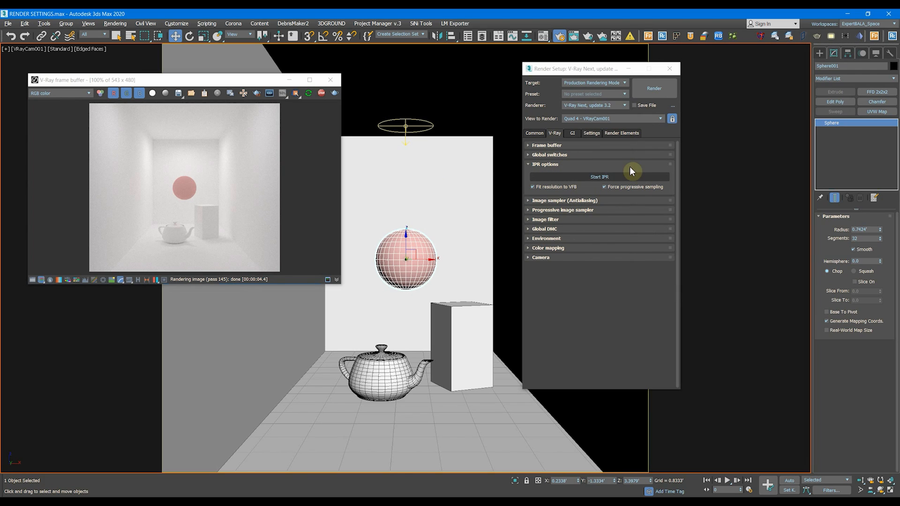
# Collapse the IPR options, expand the Image sampler, and set its render mask to Selected with the Progressive type kept.
pyautogui.click(547, 163)
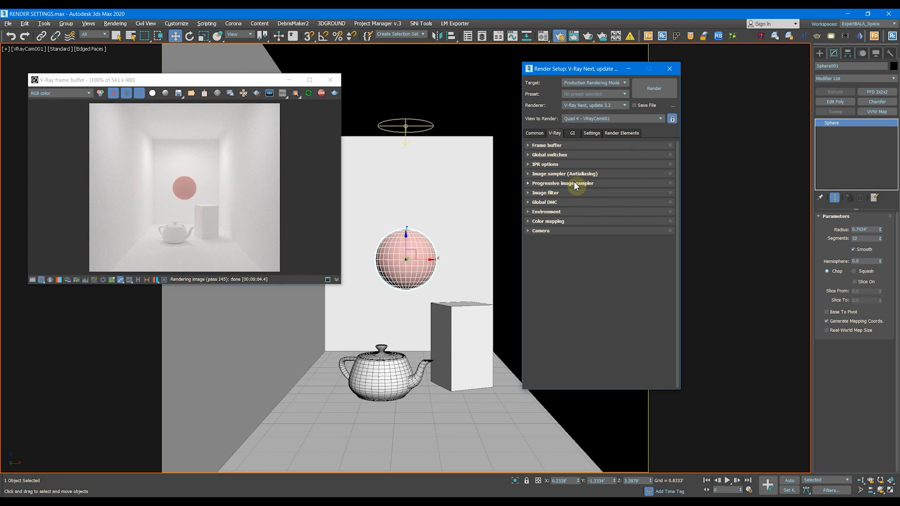
pyautogui.click(552, 174)
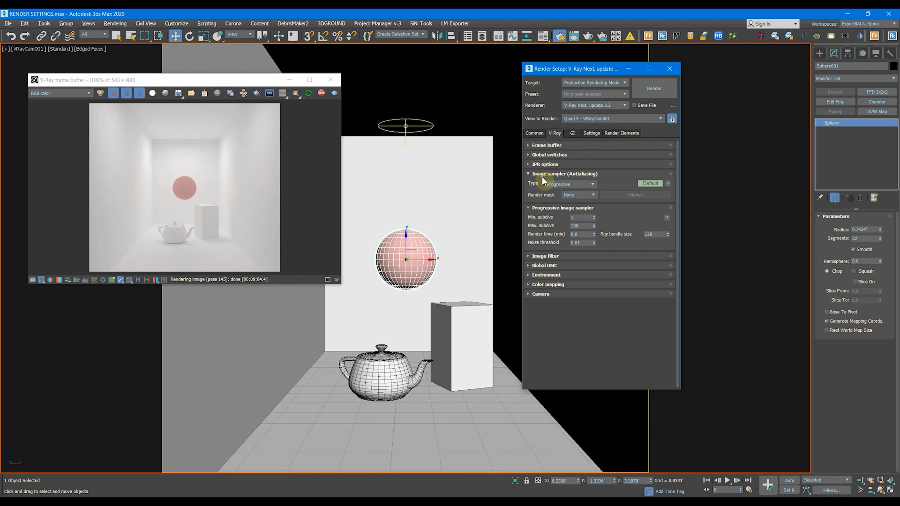
pyautogui.click(569, 184)
pyautogui.click(604, 184)
pyautogui.click(577, 195)
pyautogui.click(571, 214)
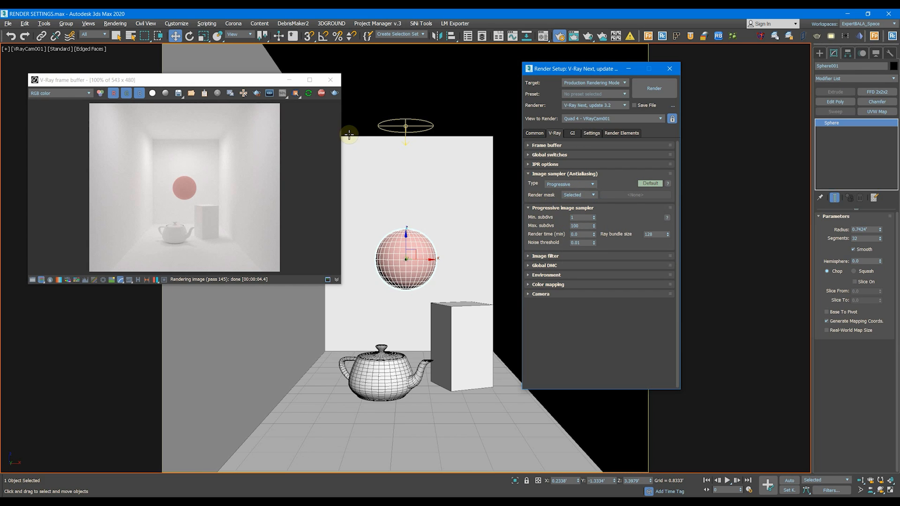
# Restart the interactive render with only the sphere selected and close the V-Ray messages window.
pyautogui.click(308, 93)
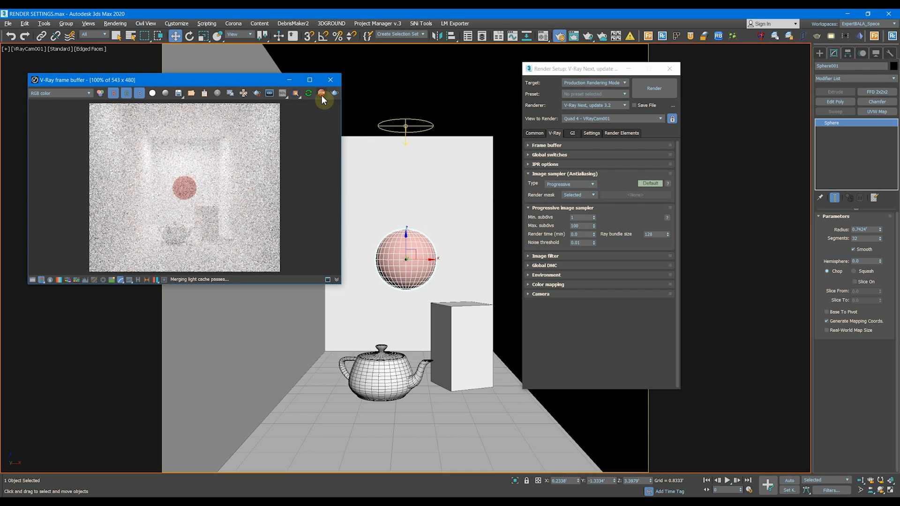
pyautogui.click(312, 94)
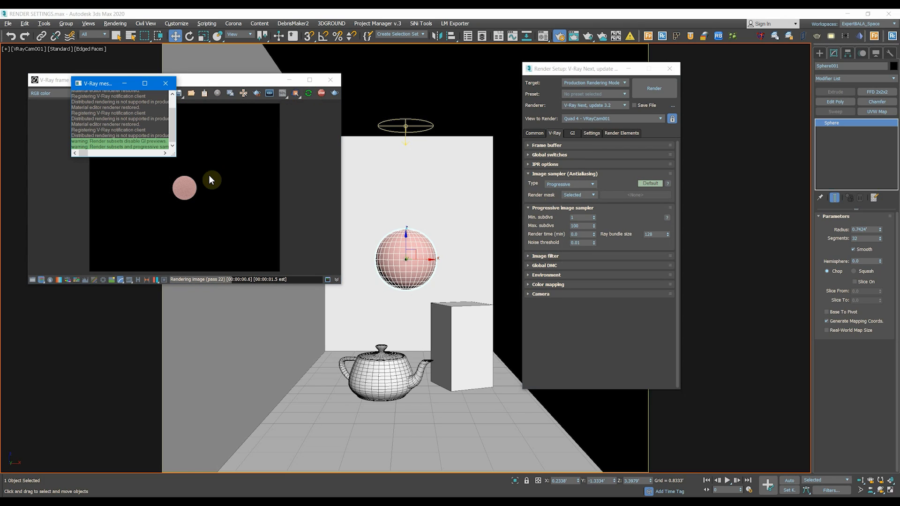
pyautogui.click(166, 85)
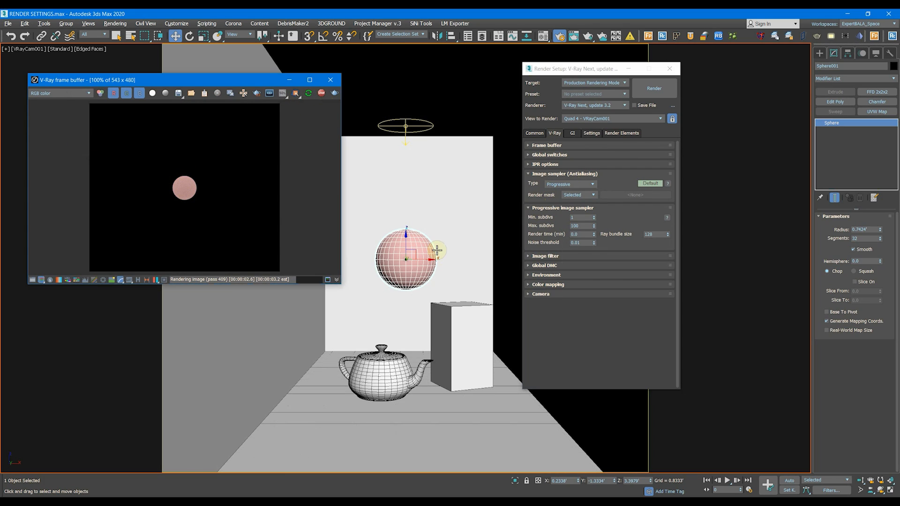
# Select the box, the teapot and the room shell in turn to render each one through the Selected mask.
pyautogui.click(443, 317)
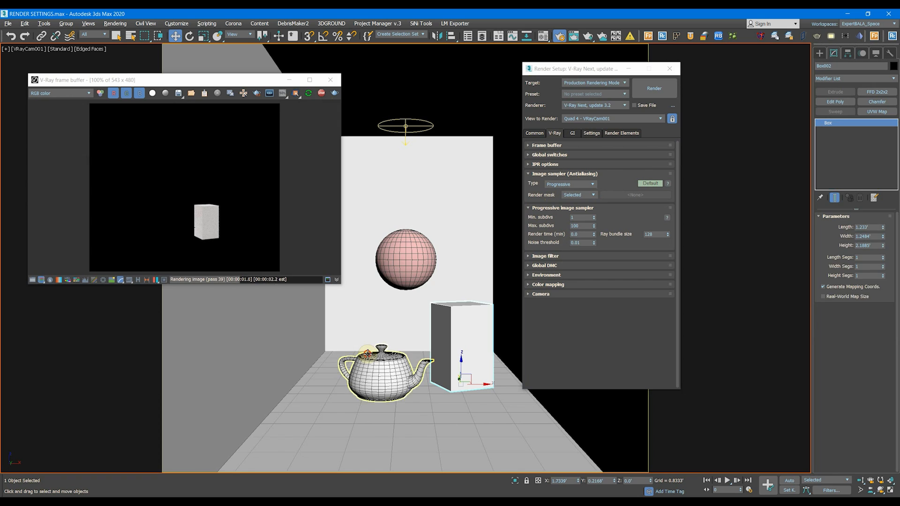
pyautogui.click(361, 370)
pyautogui.click(384, 208)
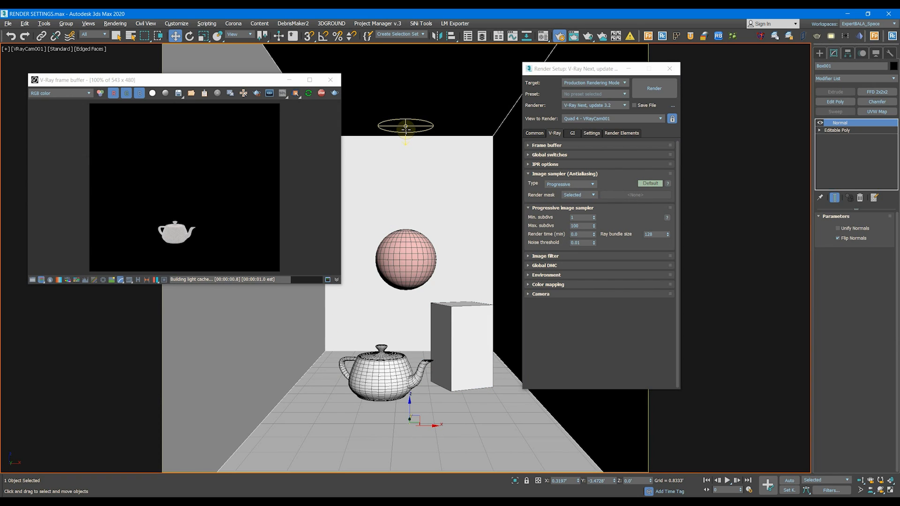
pyautogui.click(406, 126)
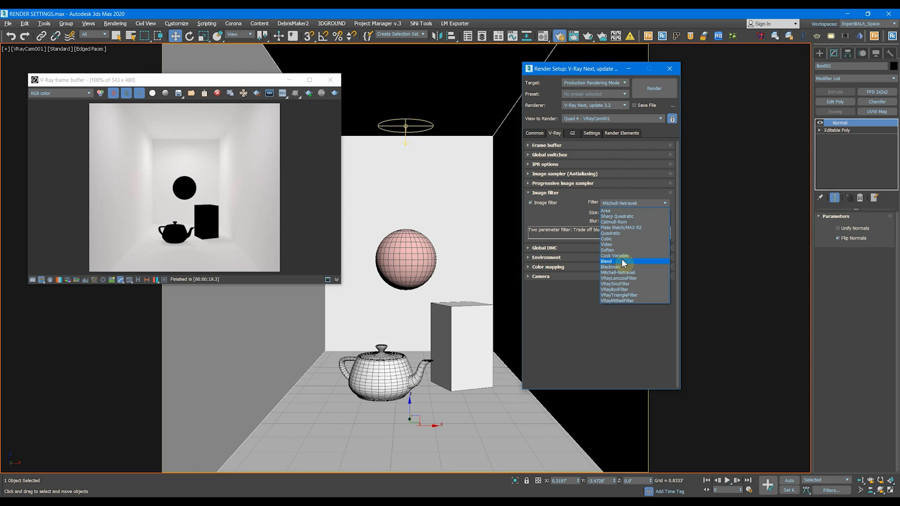
# Set the image filter to VRaySincFilter and collapse the Image filter section.
pyautogui.click(609, 206)
pyautogui.click(610, 205)
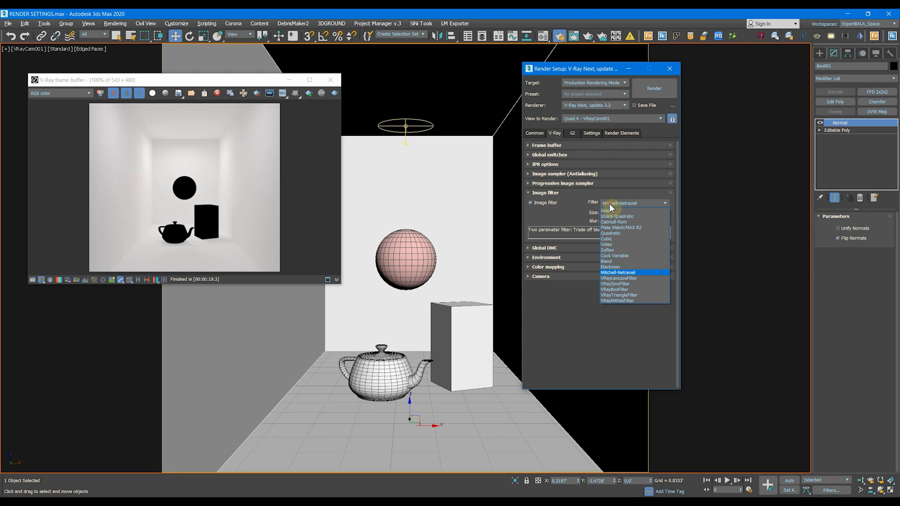
pyautogui.click(623, 284)
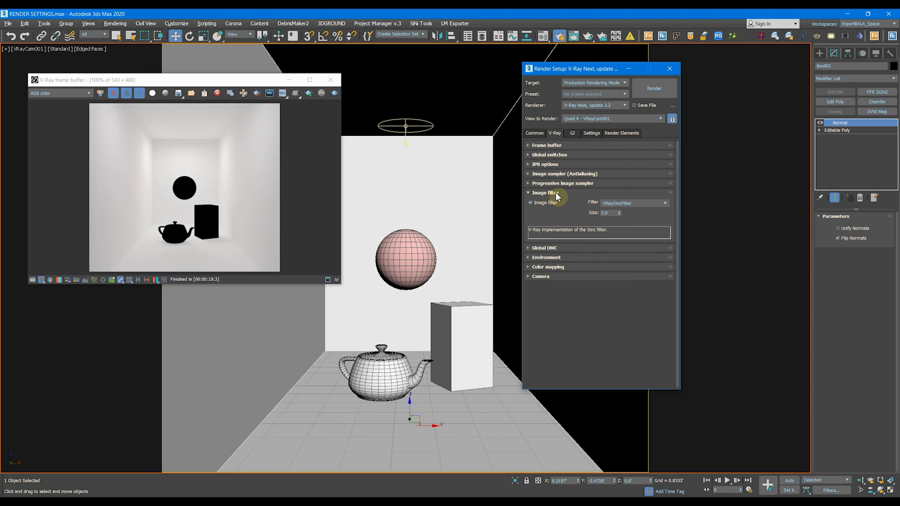
pyautogui.click(557, 194)
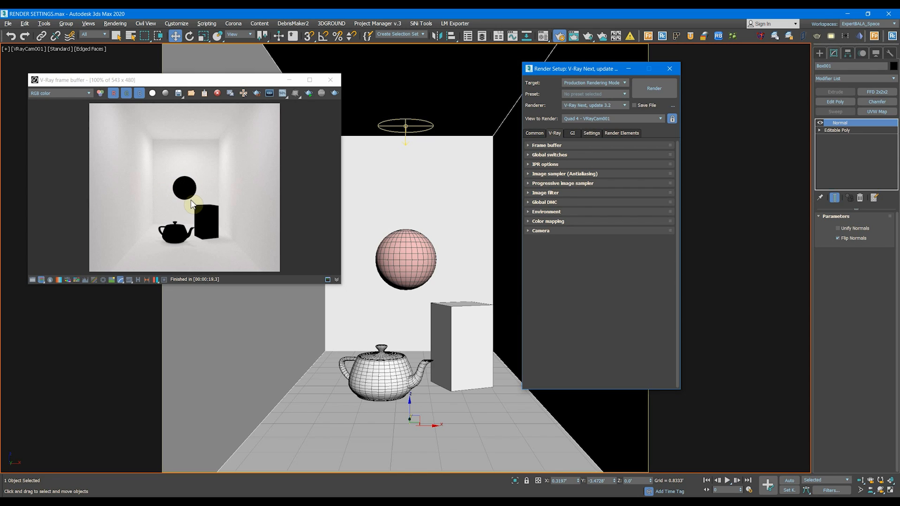
# Magnify the render to 200%, try the Sharp Quadratic image filter, and switch back to VRaySincFilter.
pyautogui.scroll(1, 212, 187)
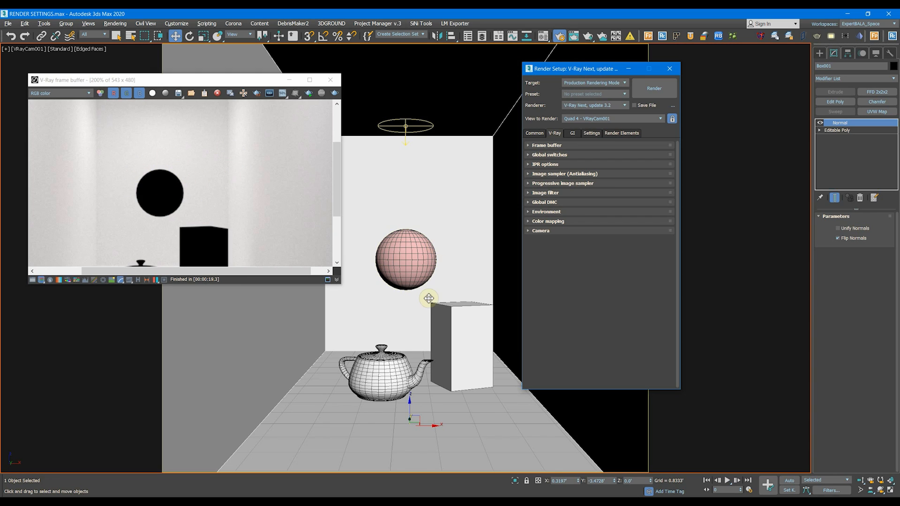
pyautogui.click(546, 193)
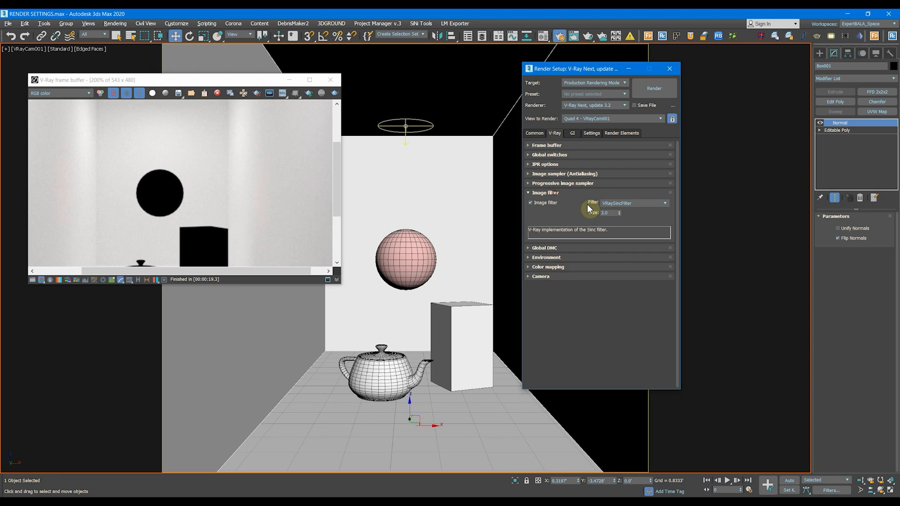
pyautogui.click(623, 203)
pyautogui.click(621, 214)
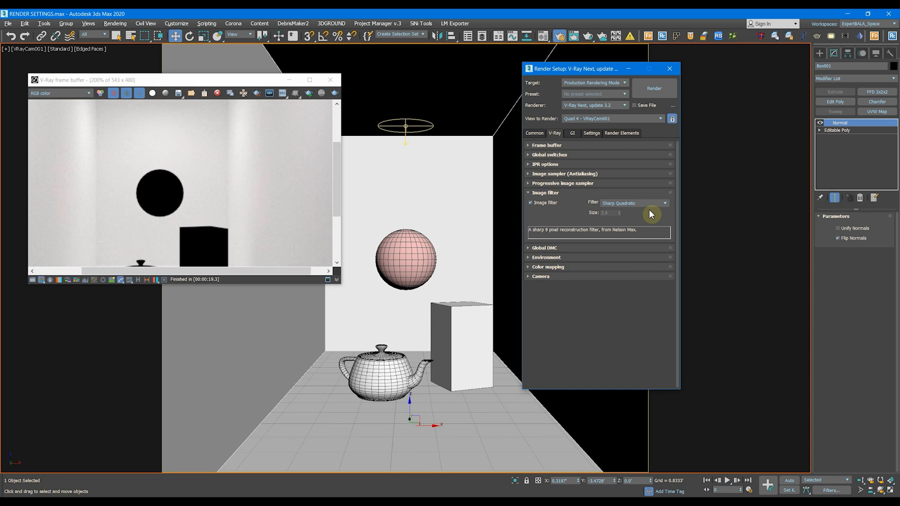
pyautogui.click(633, 204)
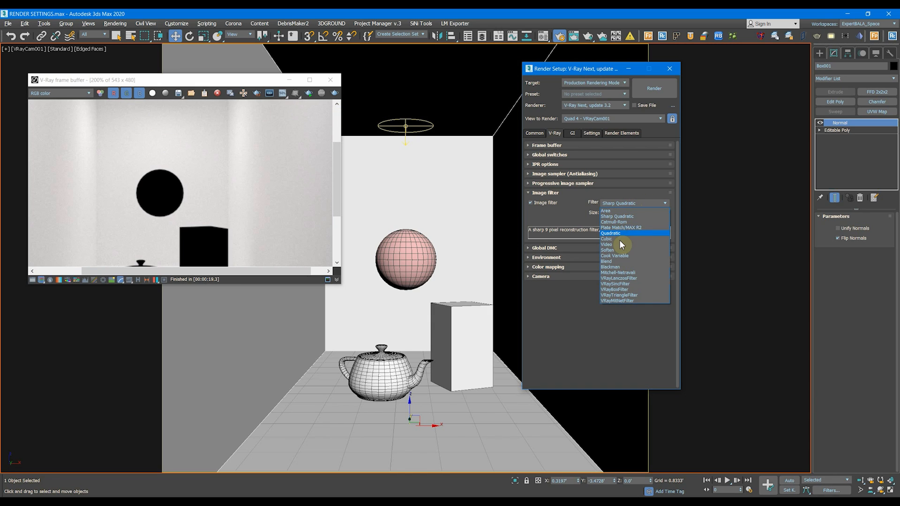
pyautogui.click(620, 284)
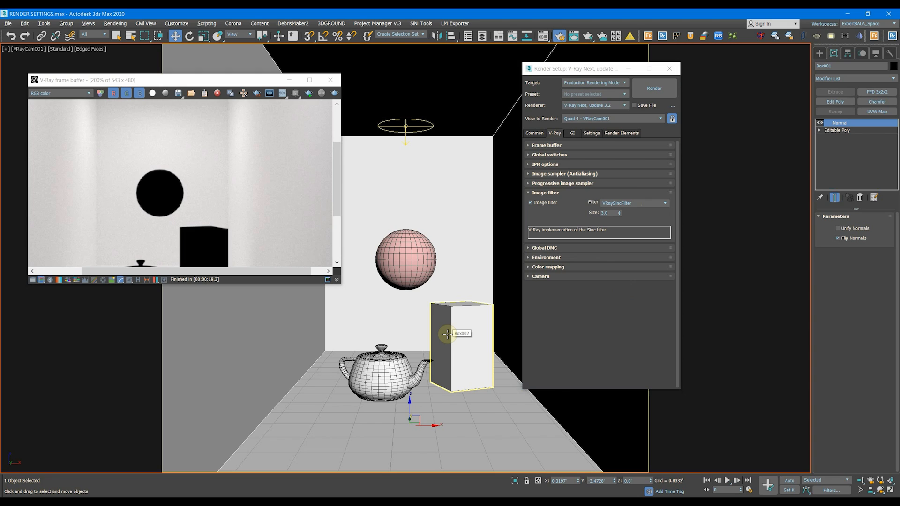
# Expand the Global DMC and Environment sections and review their settings.
pyautogui.click(546, 248)
pyautogui.click(557, 286)
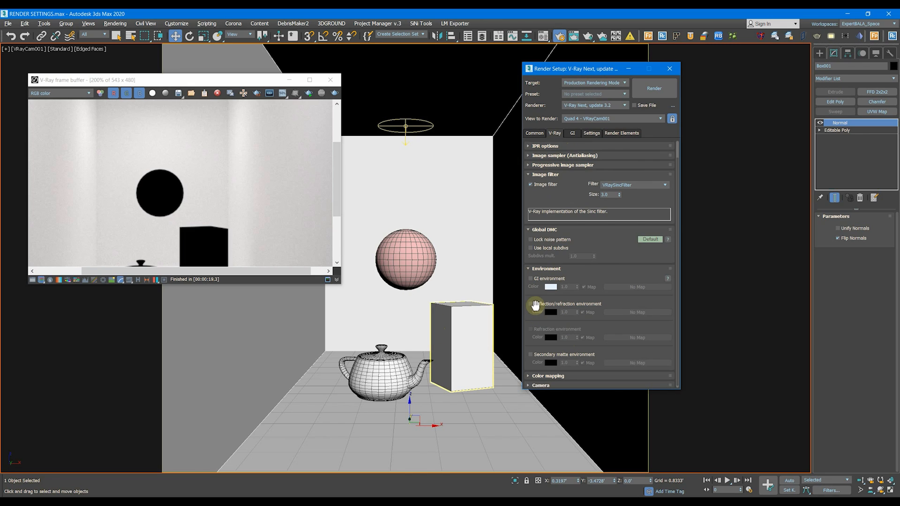
pyautogui.click(542, 304)
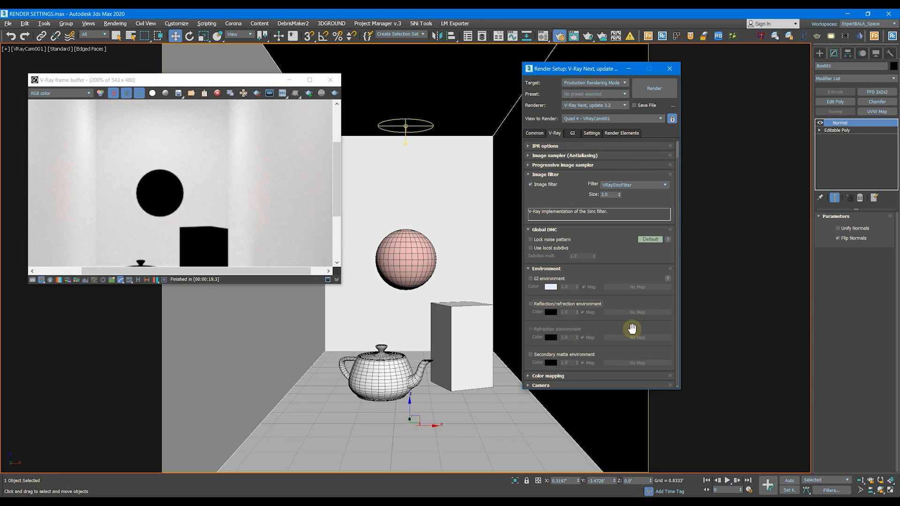
pyautogui.click(622, 236)
# Open the global illumination settings, reset the rendered image to 100%, and review the primary engine options.
pyautogui.click(577, 133)
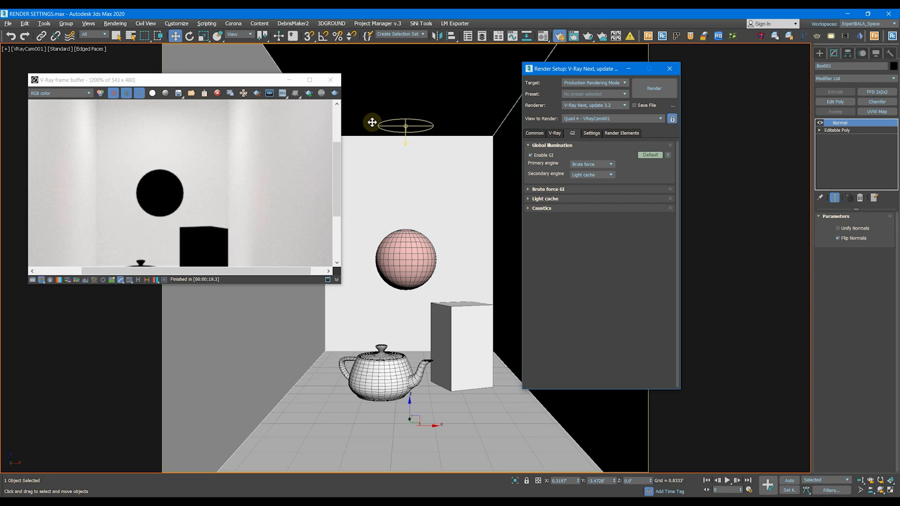
pyautogui.doubleClick(220, 215)
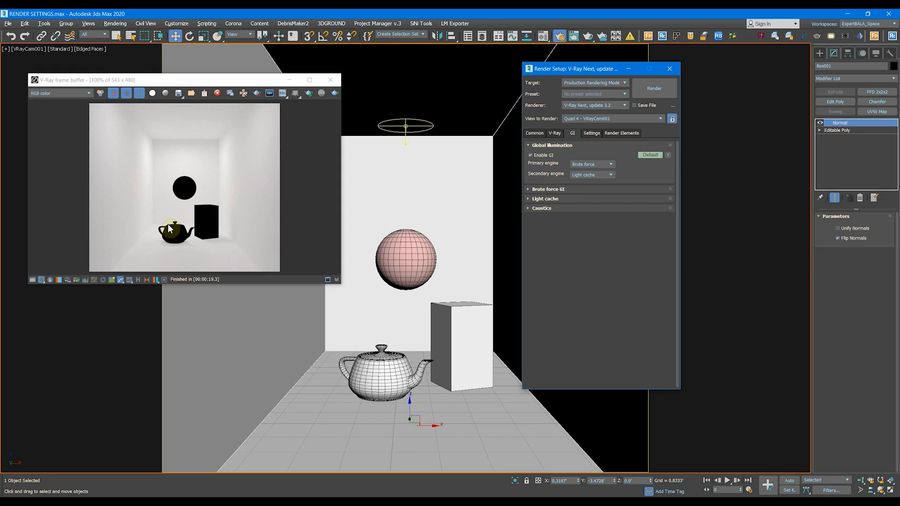
pyautogui.click(605, 165)
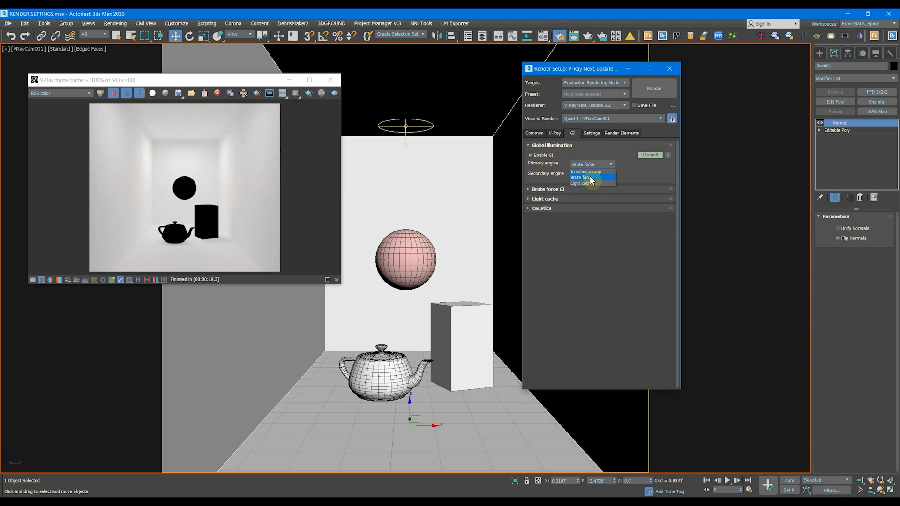
pyautogui.click(628, 178)
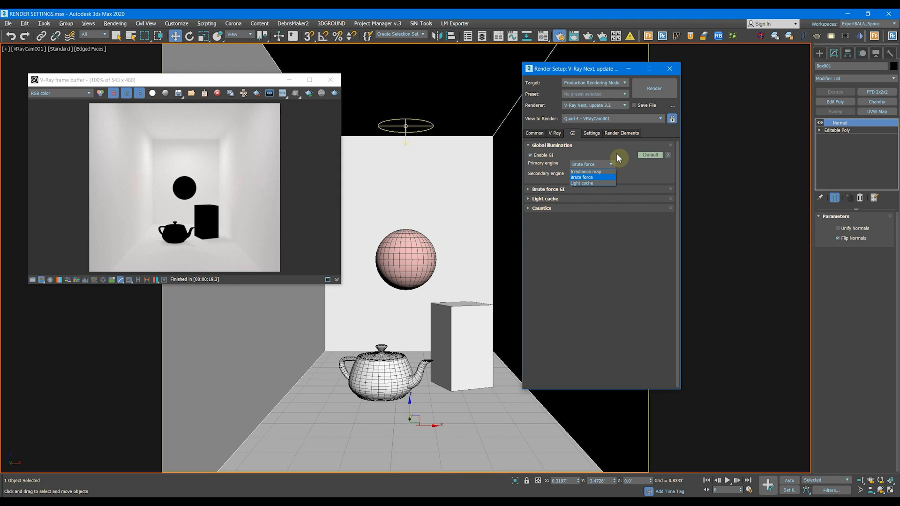
pyautogui.click(616, 157)
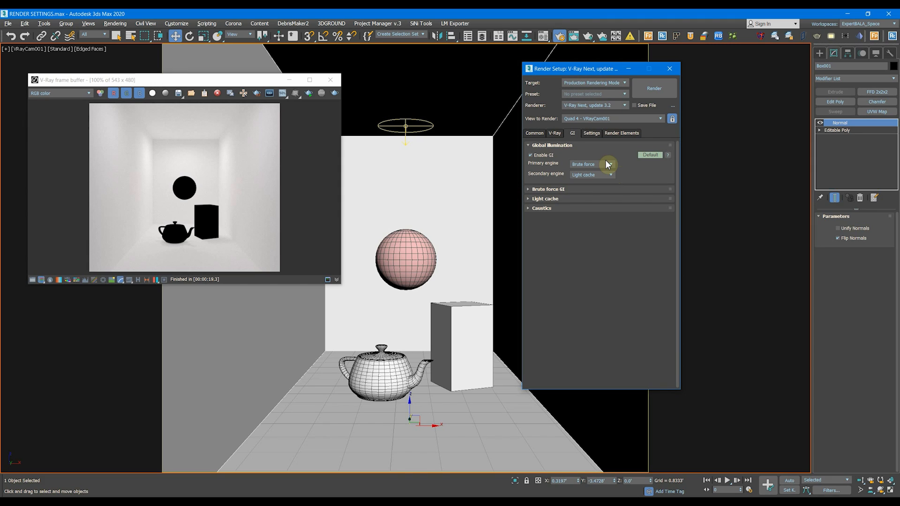
pyautogui.click(608, 164)
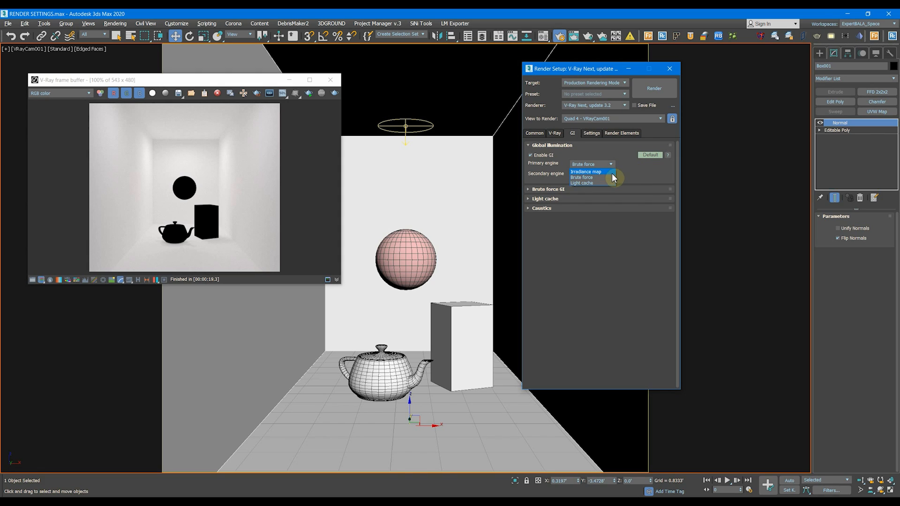
pyautogui.click(618, 177)
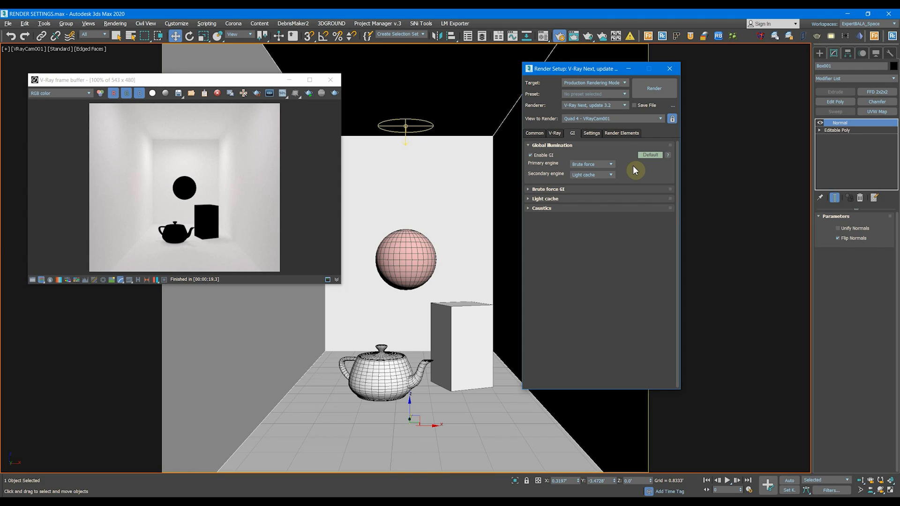
# Try Irradiance map as the primary GI engine and switch back to Brute force.
pyautogui.click(580, 166)
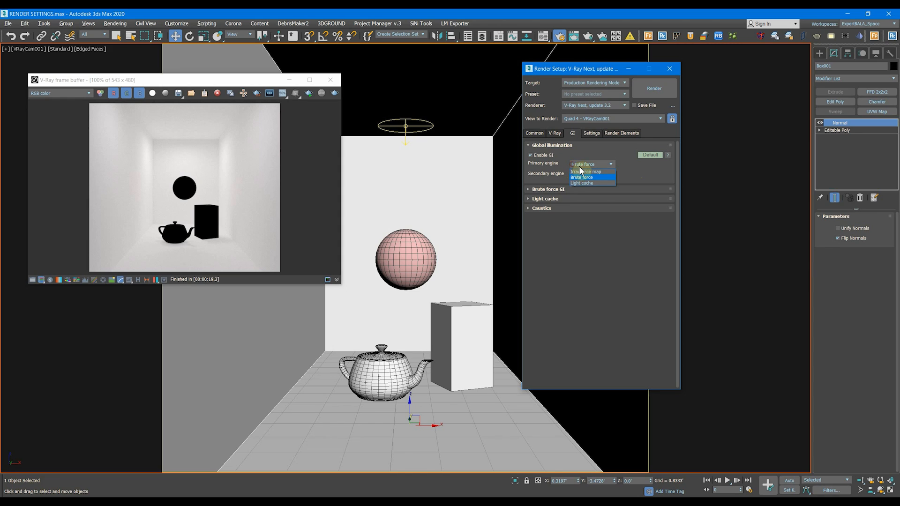
pyautogui.click(579, 169)
pyautogui.click(581, 166)
pyautogui.click(578, 172)
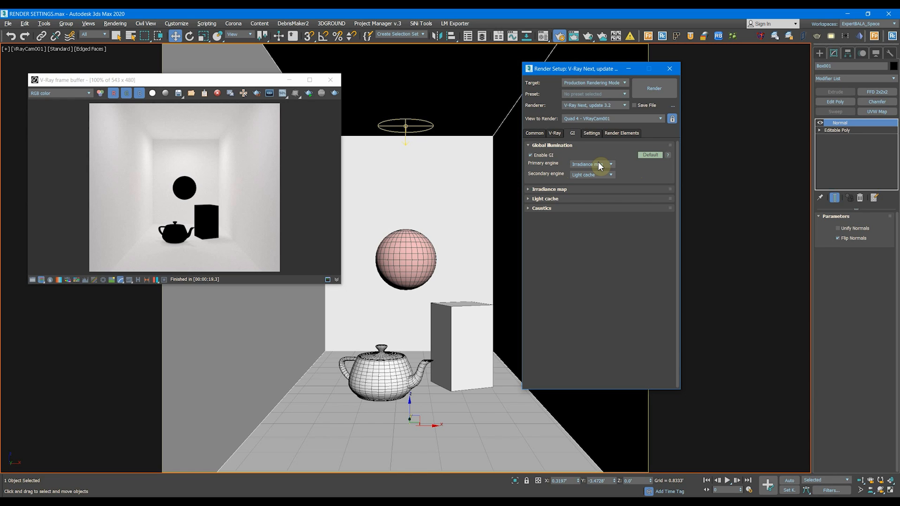
pyautogui.click(600, 165)
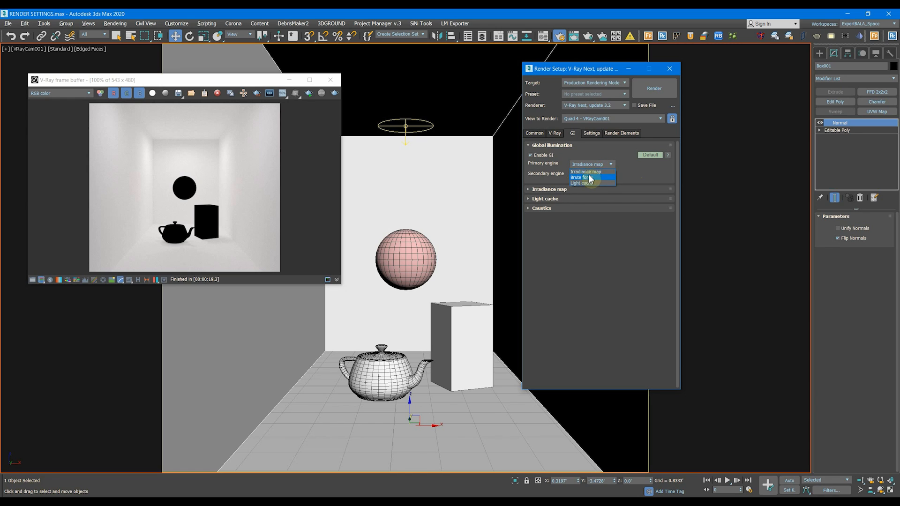
pyautogui.click(590, 178)
# Review the primary and secondary GI engine choices, keeping Brute force and Light cache.
pyautogui.click(593, 165)
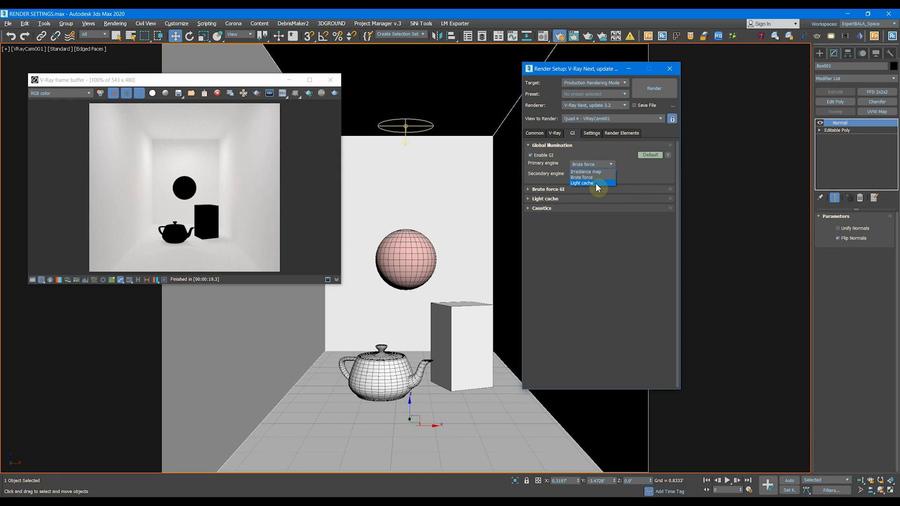
pyautogui.click(638, 177)
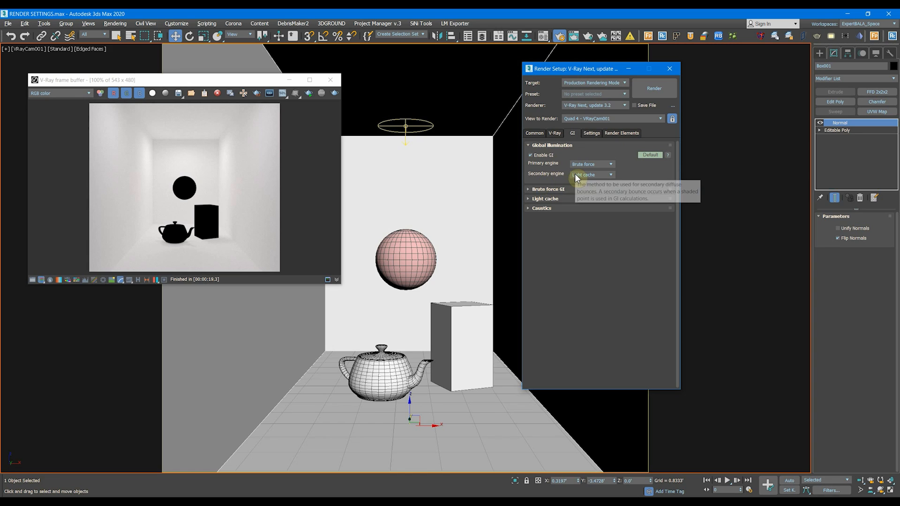
pyautogui.click(577, 177)
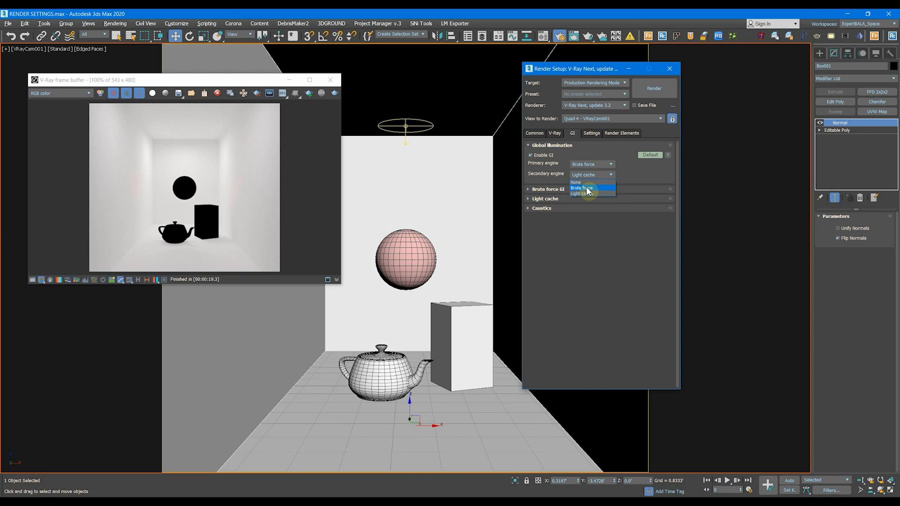
pyautogui.click(637, 181)
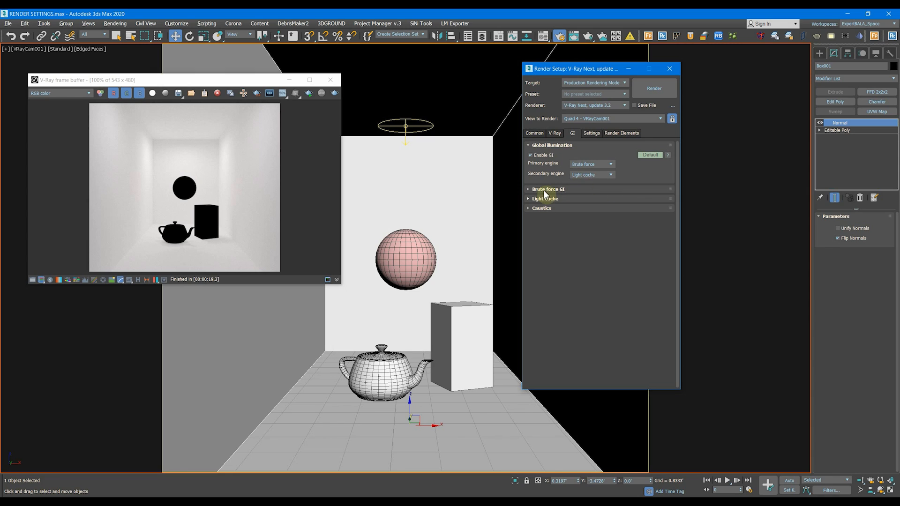
# Expand the Light cache and Brute force GI sections to show their parameters.
pyautogui.click(559, 198)
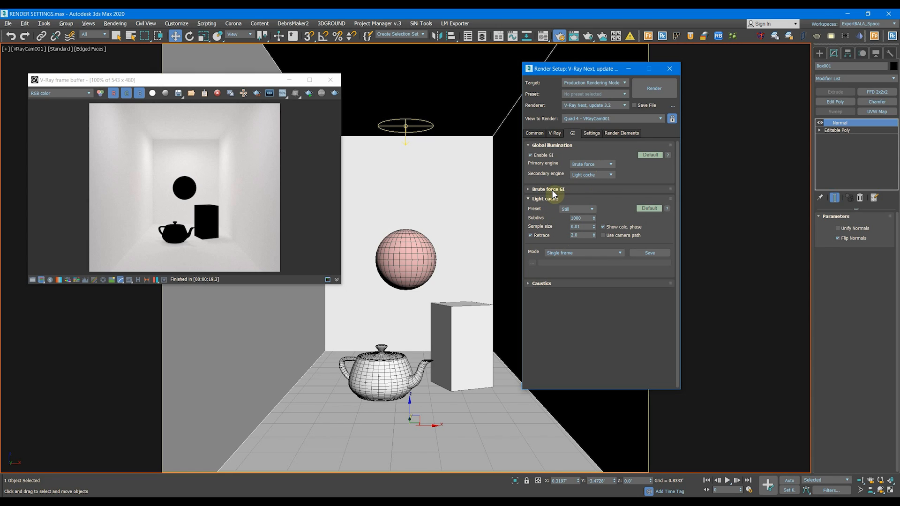
pyautogui.click(555, 189)
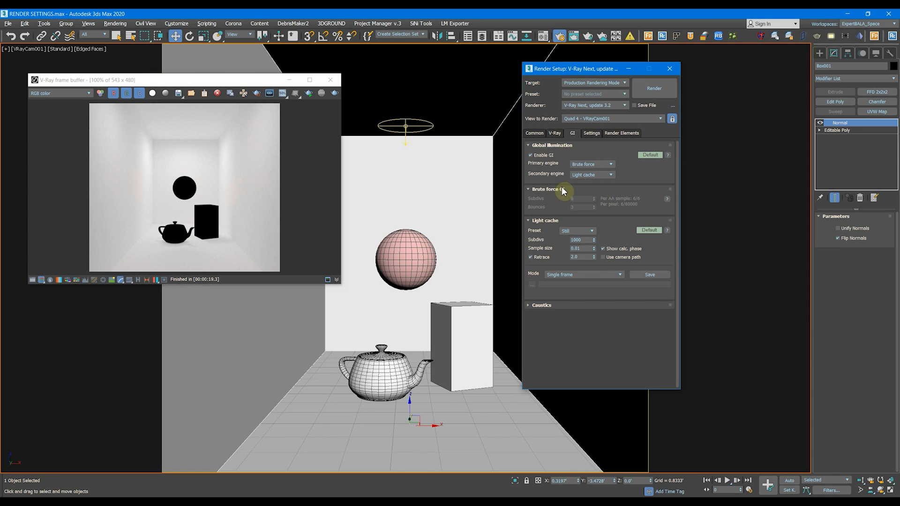
# Switch the Light cache section to Expert mode to expose all its parameters, keeping the Still preset.
pyautogui.click(650, 230)
pyautogui.click(582, 232)
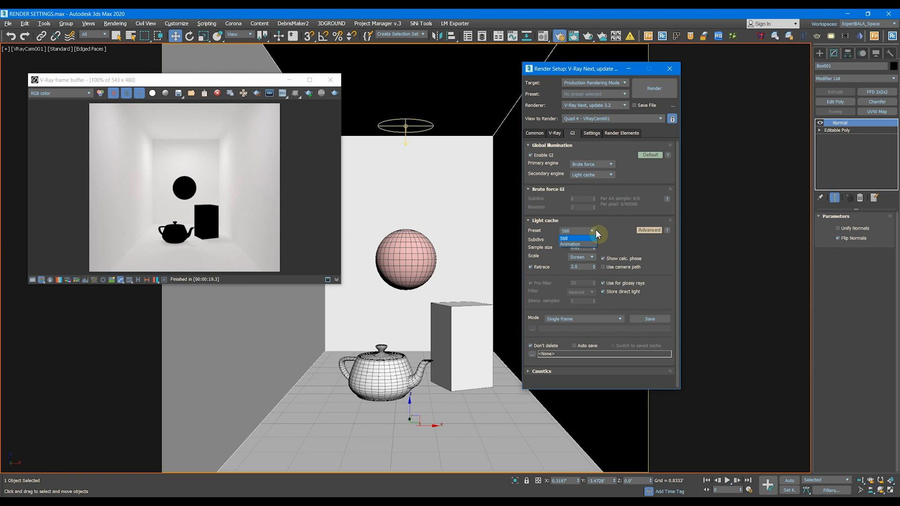
pyautogui.click(609, 228)
pyautogui.click(652, 234)
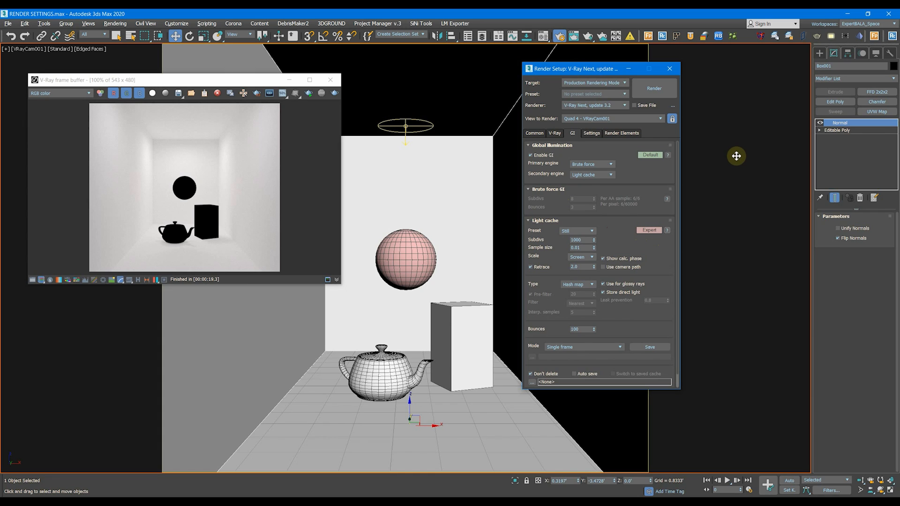
# Review the GI, shading and AA quality controls in V-Ray Quick Settings and close the dialog.
pyautogui.moveTo(364, 153); pyautogui.dragTo(344, 185)
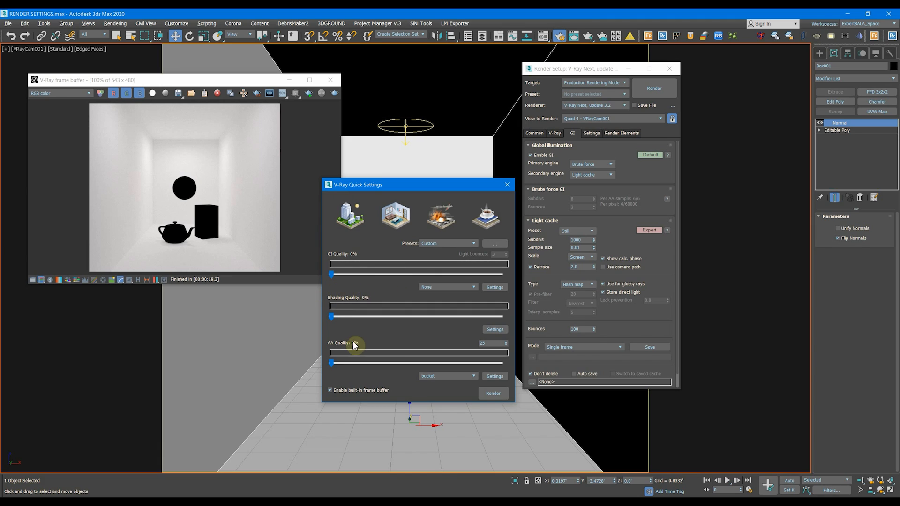
pyautogui.click(507, 185)
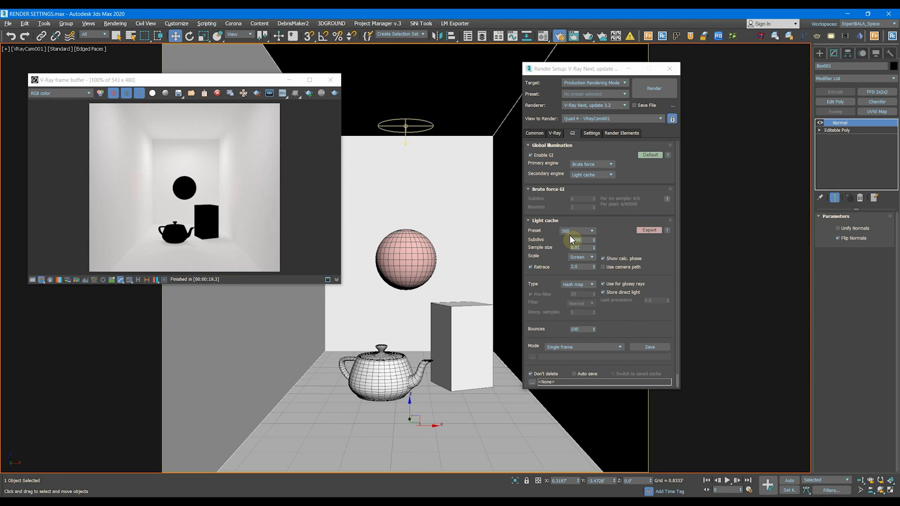
# Try Irradiance map as the primary GI engine, check its quality presets, and return to Brute force.
pyautogui.click(598, 166)
pyautogui.click(594, 166)
pyautogui.click(588, 167)
pyautogui.click(585, 171)
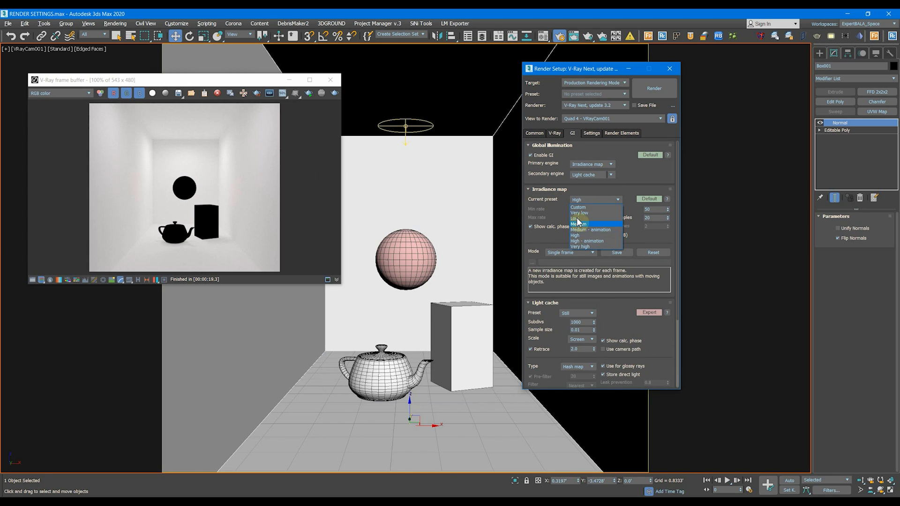
pyautogui.click(610, 190)
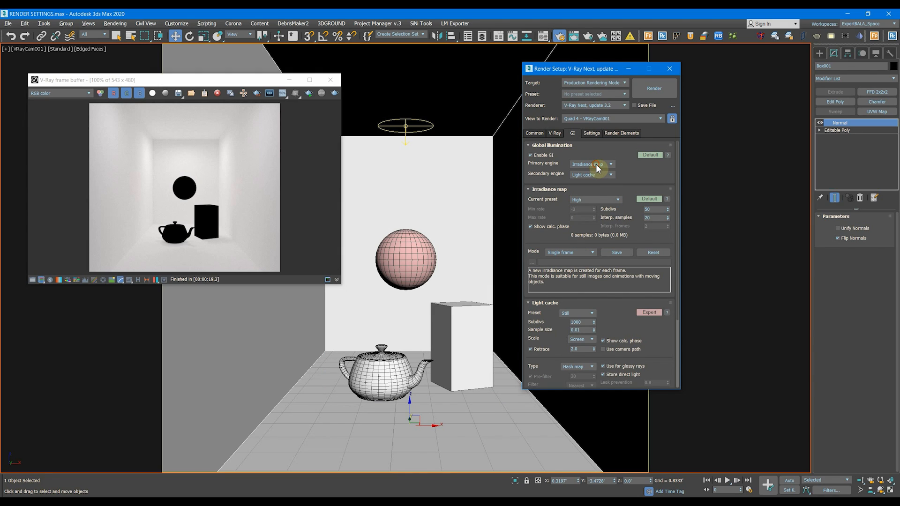
pyautogui.click(596, 165)
pyautogui.click(584, 178)
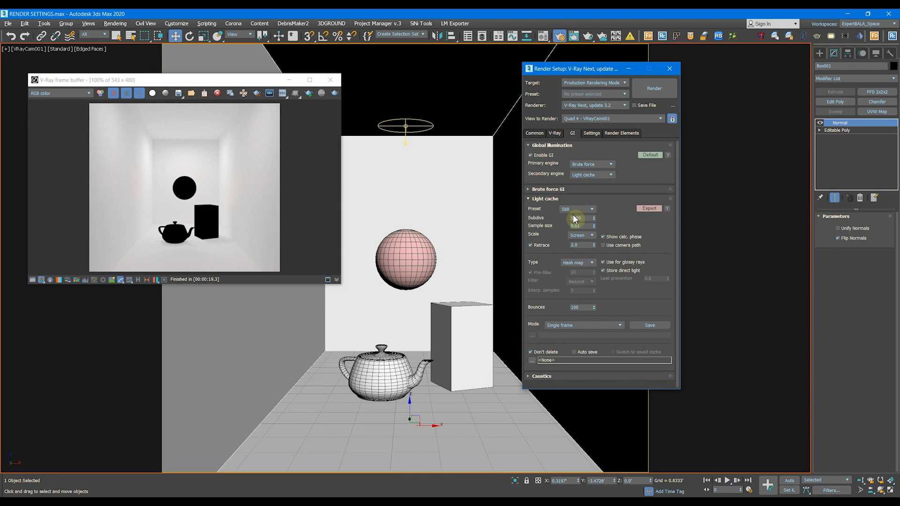
# Open the V-Ray system settings and expand the Default displacement section to review its parameters.
pyautogui.click(592, 133)
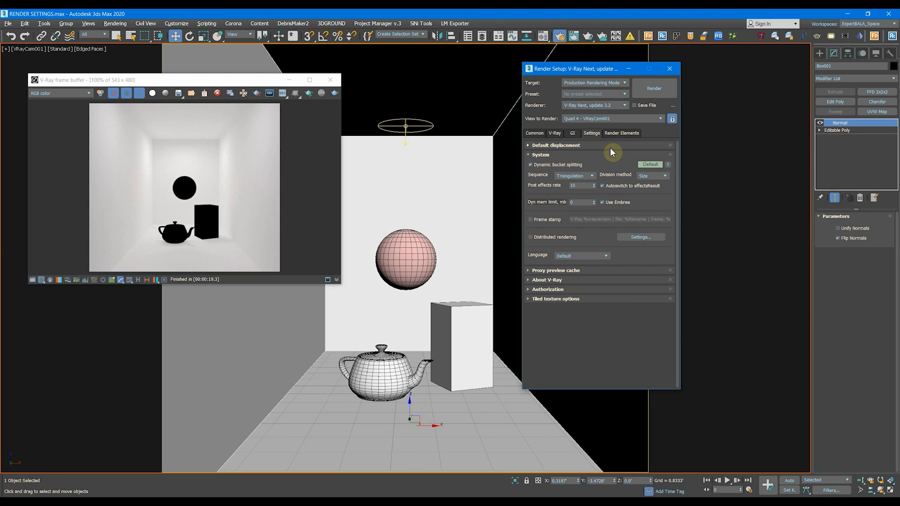
pyautogui.click(599, 145)
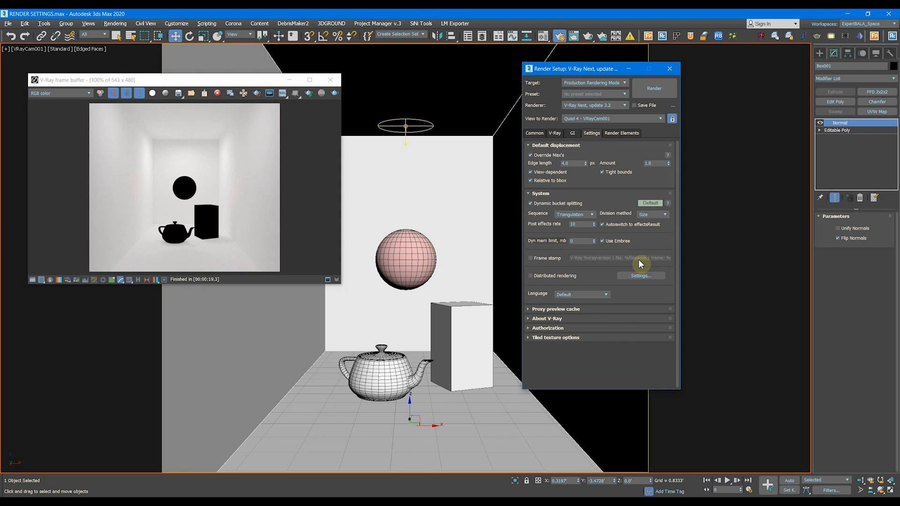
# Add the VRayGlobalIllumination, VRayLighting, VRayReflection and VRayRefraction render elements.
pyautogui.click(620, 134)
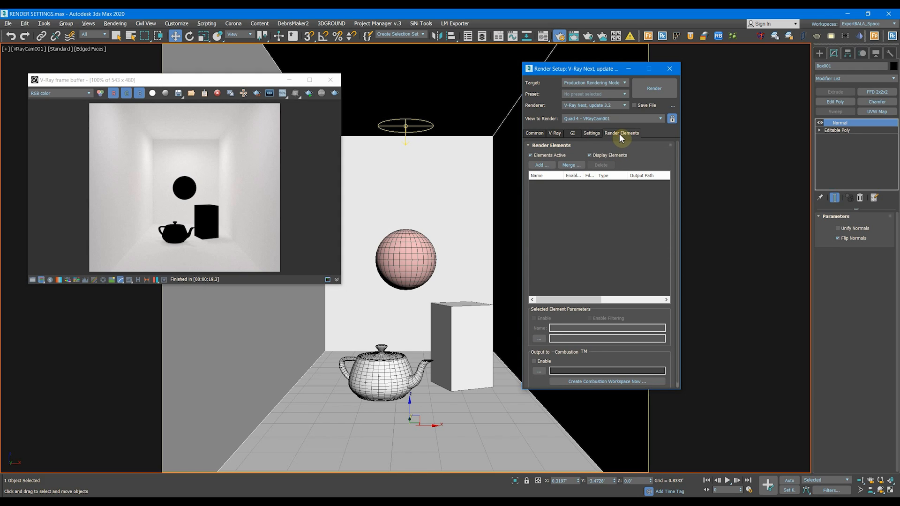
pyautogui.click(539, 165)
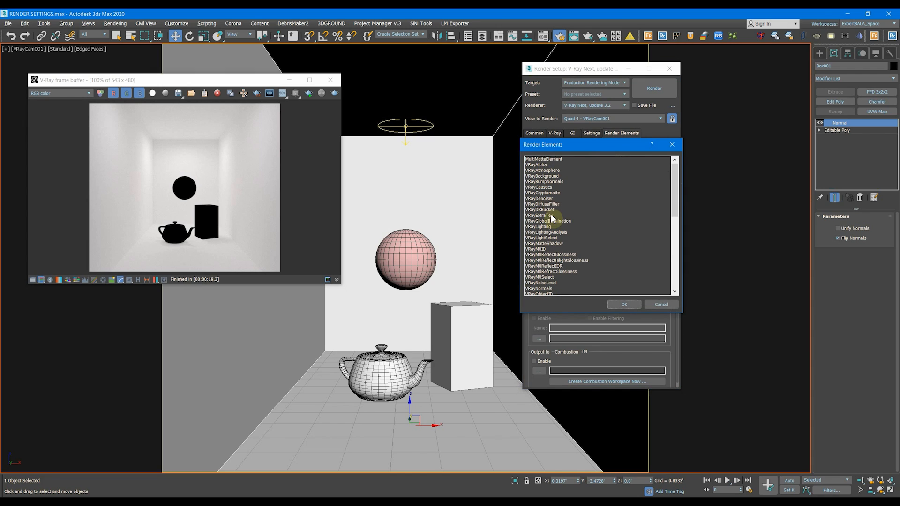
pyautogui.click(545, 227)
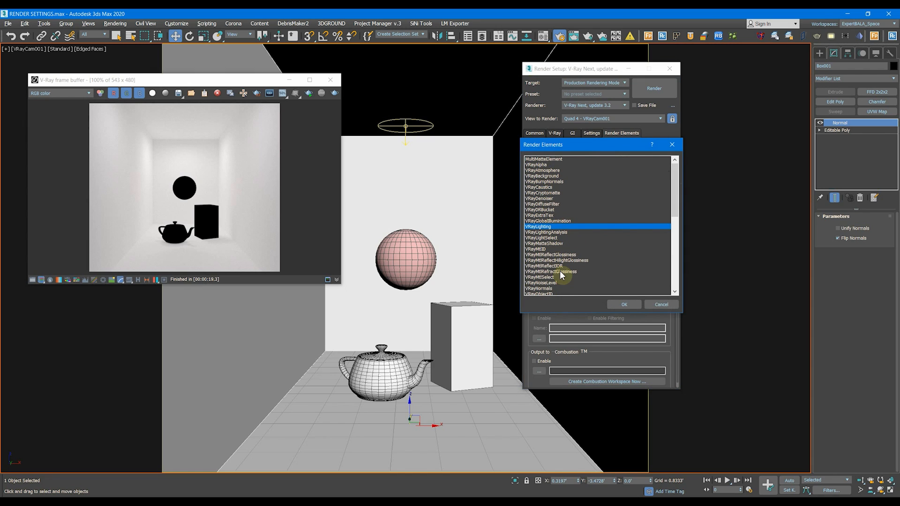
pyautogui.keyDown('ctrl'); pyautogui.click(548, 221); pyautogui.keyUp('ctrl')
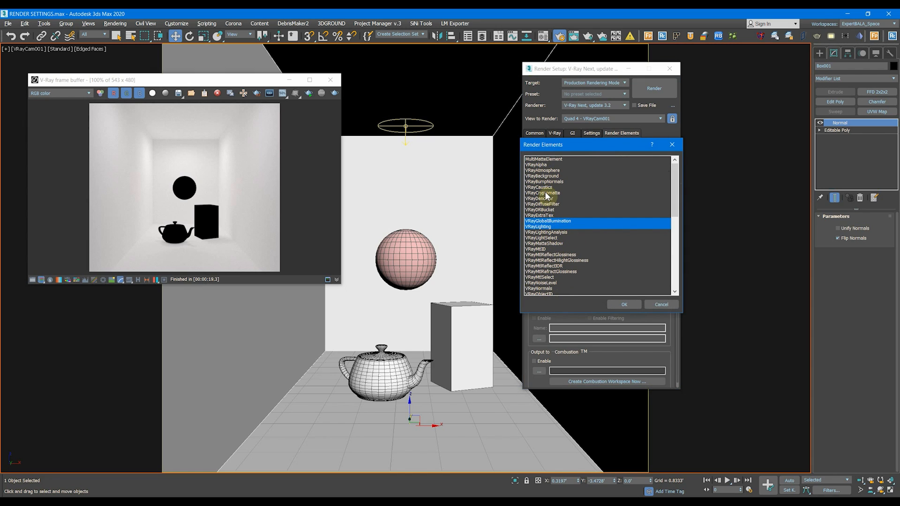
pyautogui.scroll(-3, 562, 193)
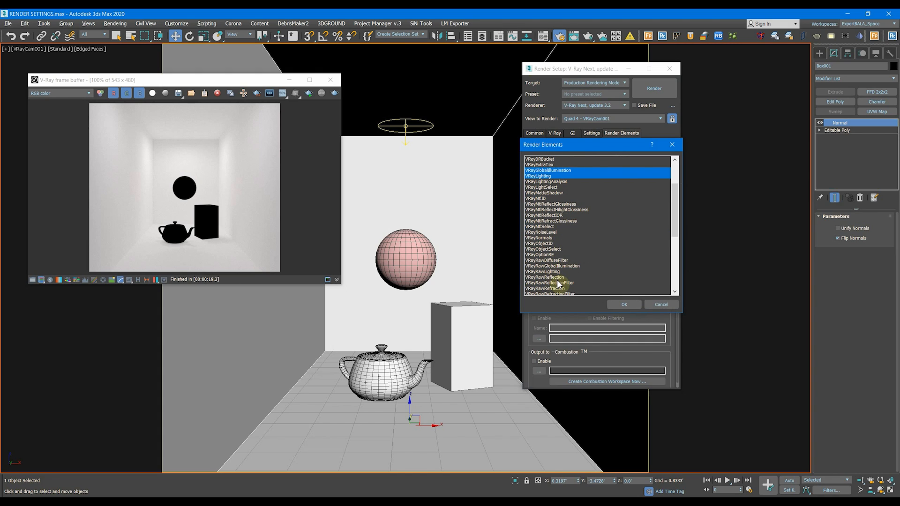
pyautogui.keyDown('ctrl'); pyautogui.click(553, 289); pyautogui.keyUp('ctrl')
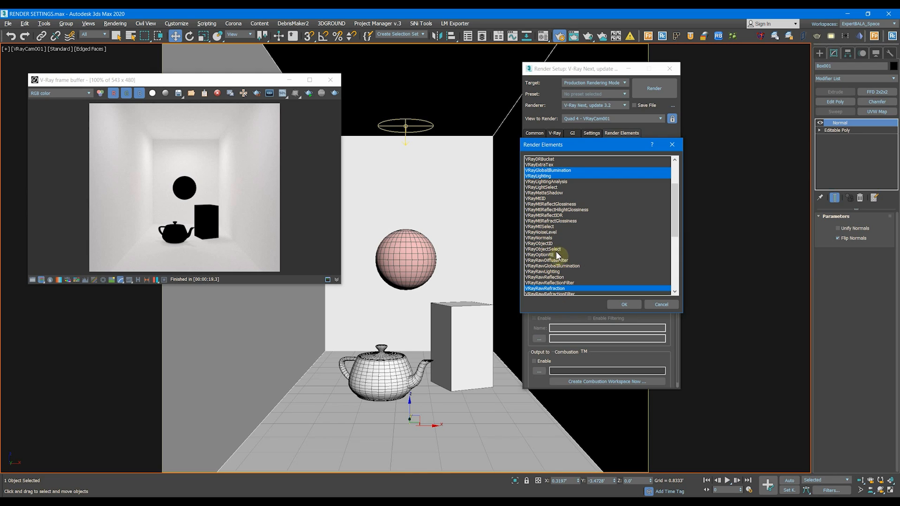
pyautogui.scroll(-5, 575, 238)
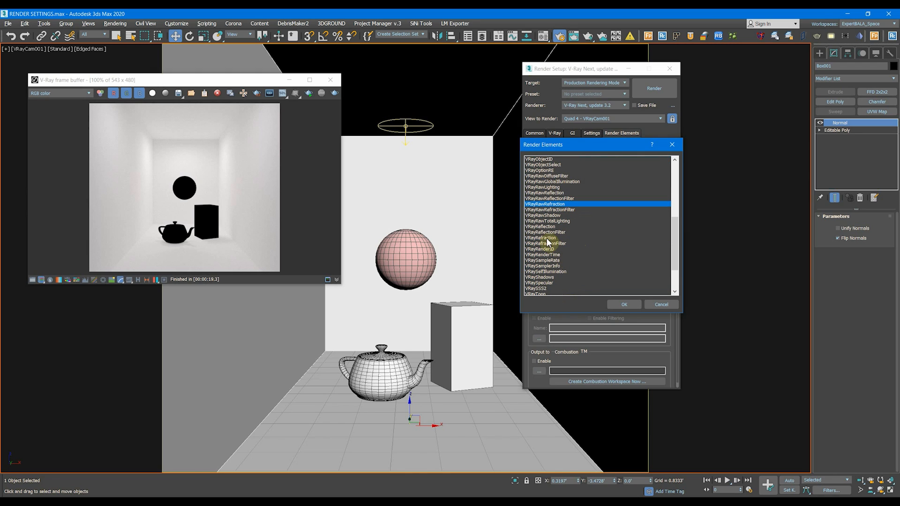
pyautogui.keyDown('ctrl'); pyautogui.click(547, 238); pyautogui.keyUp('ctrl')
pyautogui.keyDown('ctrl'); pyautogui.click(549, 227); pyautogui.keyUp('ctrl')
pyautogui.keyDown('ctrl'); pyautogui.click(550, 205); pyautogui.keyUp('ctrl')
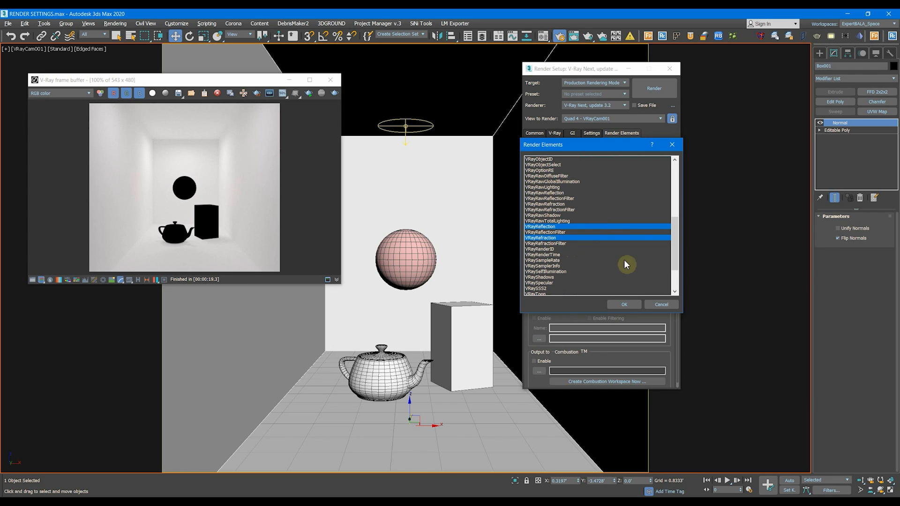
pyautogui.click(623, 304)
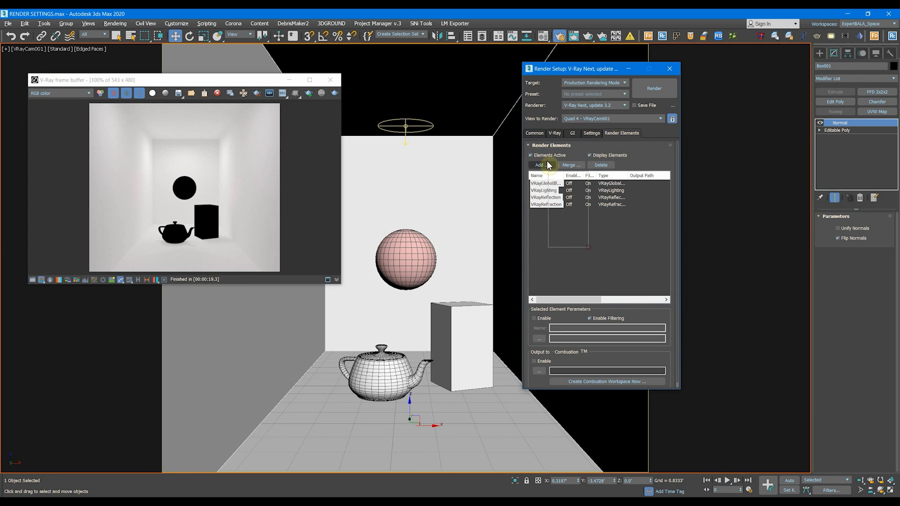
# Expand the IPR options and Frame buffer sections to review the separate render channels output settings.
pyautogui.click(554, 133)
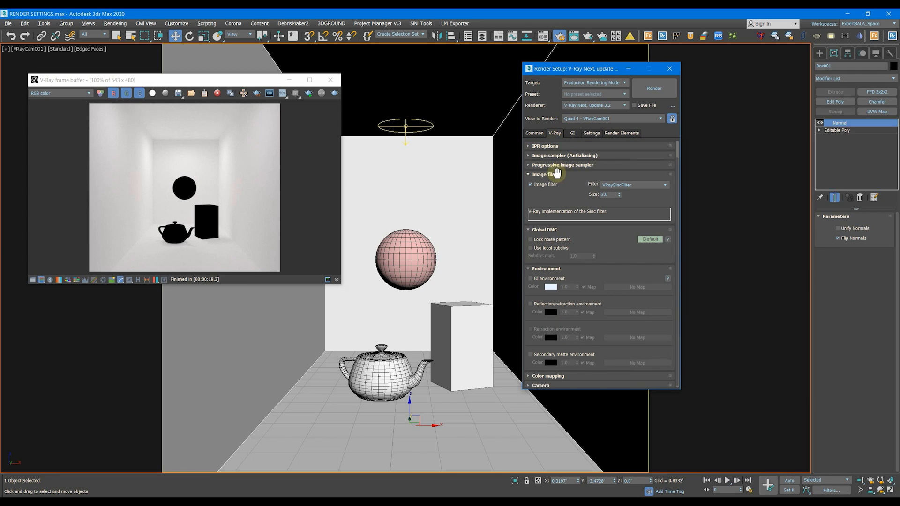
pyautogui.click(558, 146)
pyautogui.scroll(2, 589, 173)
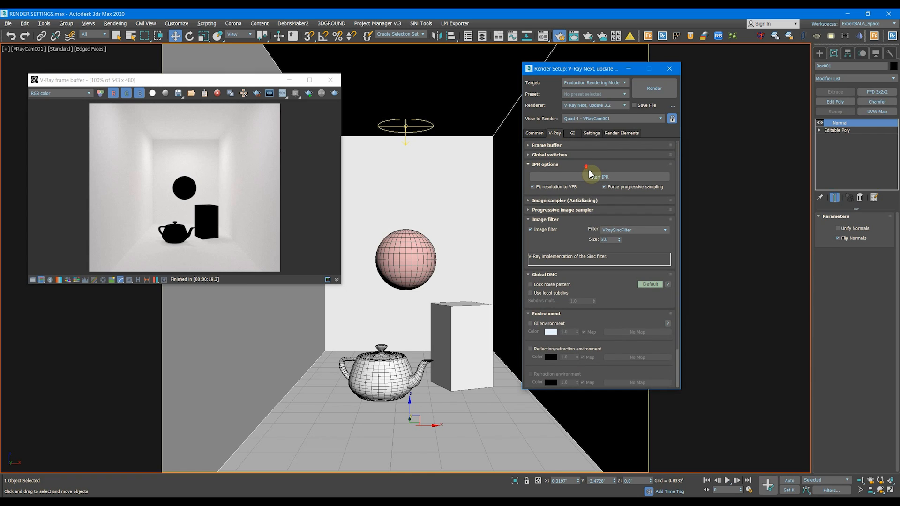
pyautogui.click(562, 146)
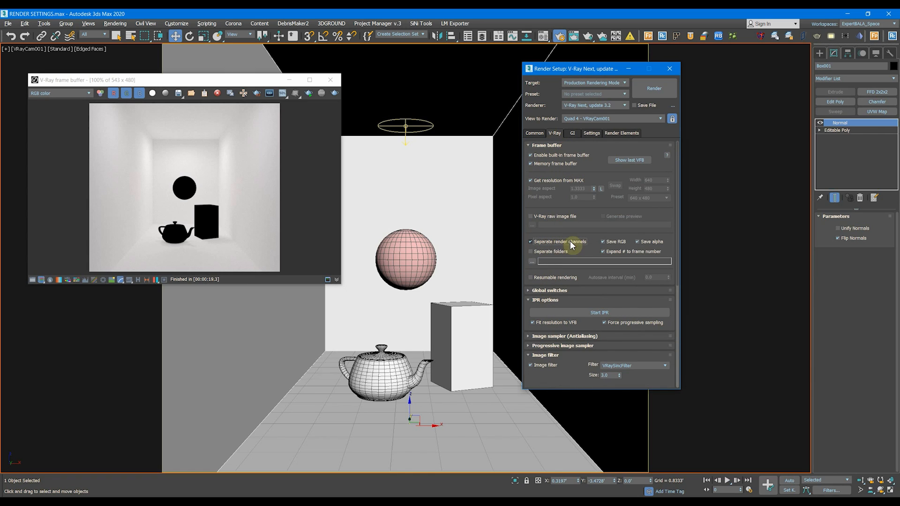
# Recheck the added render elements and review the common output size and render options.
pyautogui.click(609, 134)
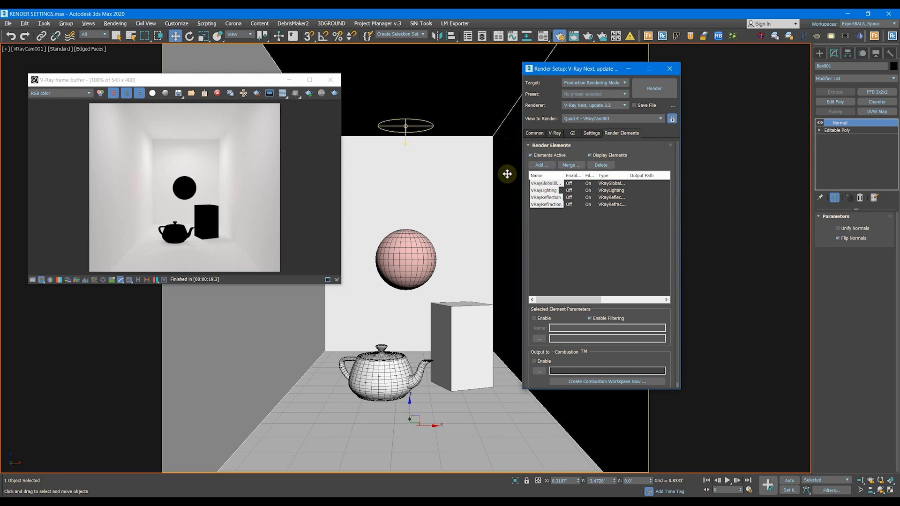
pyautogui.click(534, 133)
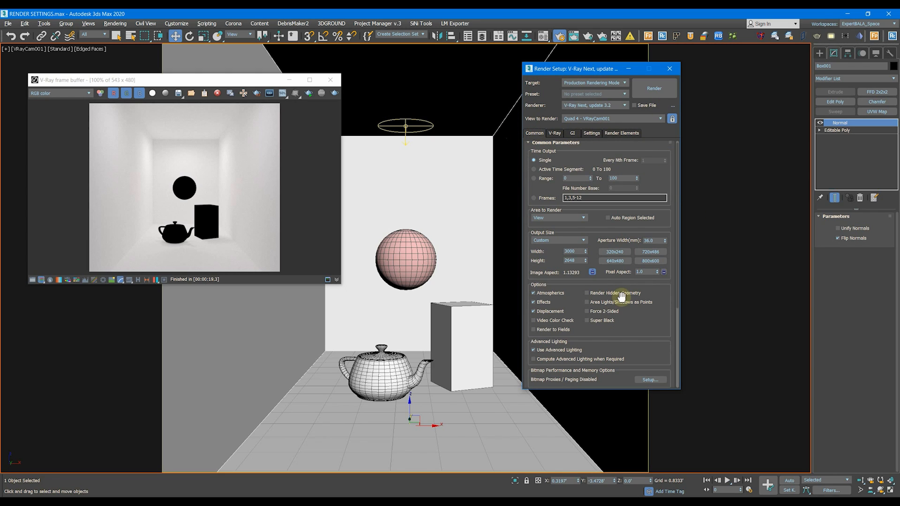